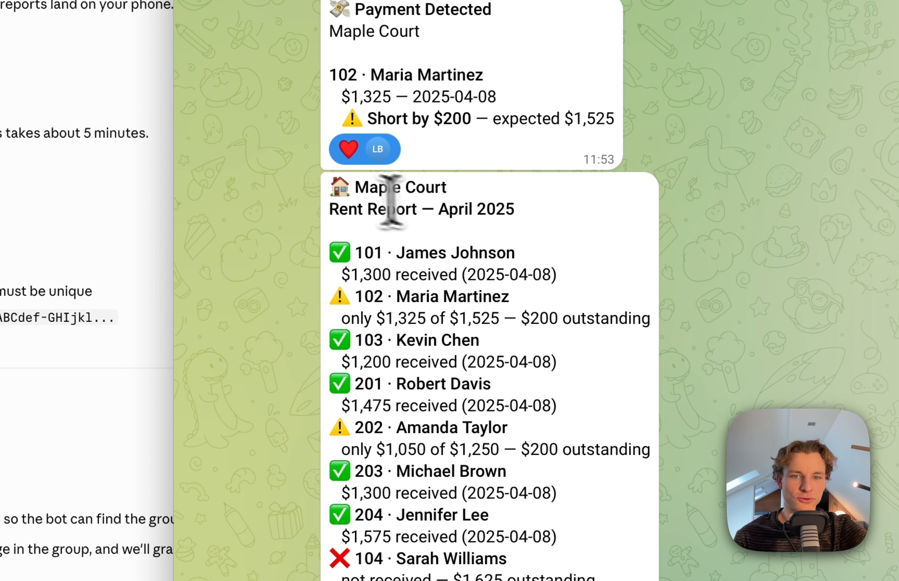
Review the April 2025 rent report for Maple Court, highlighting its heading and the full list of unit payments
drag(332, 187, 571, 217)
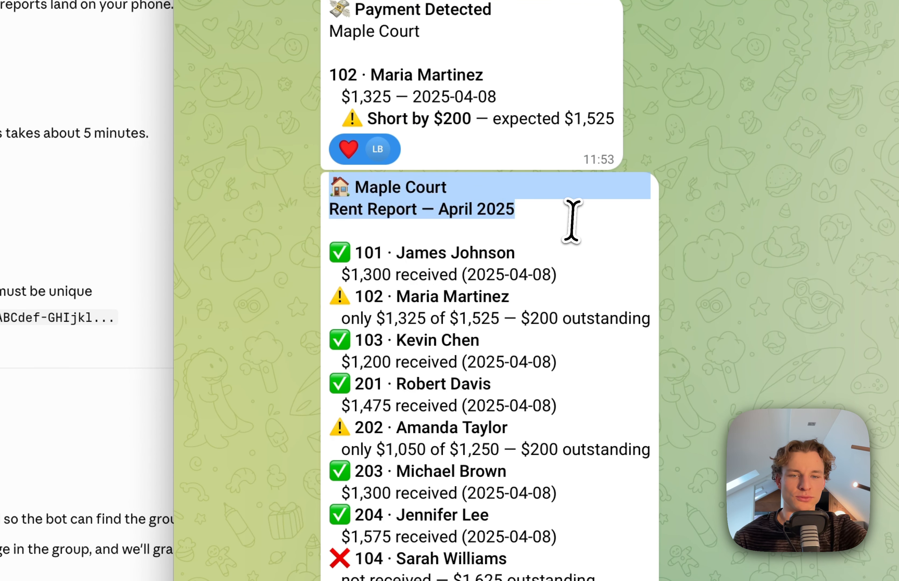
click(477, 227)
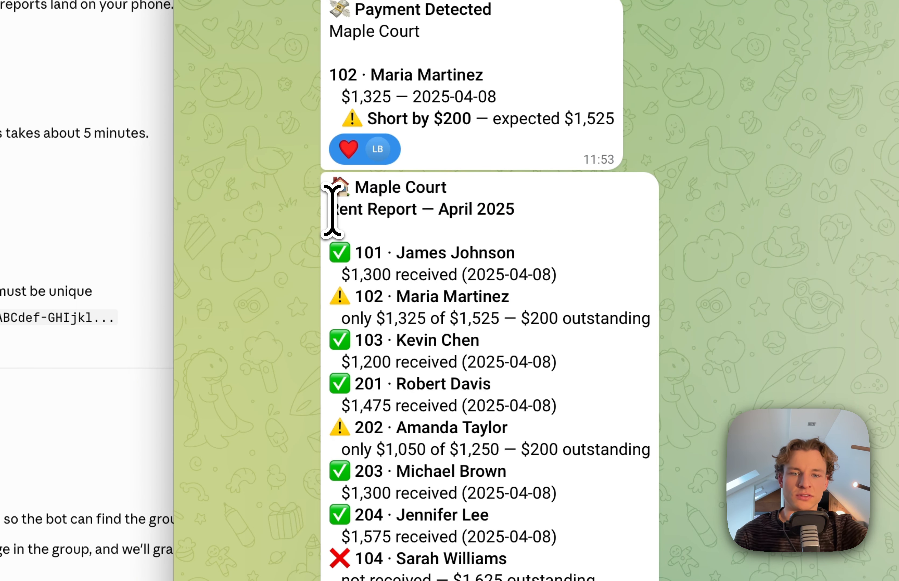
mouse_move(332, 210)
mouse_down()
mouse_move(512, 217)
mouse_move(325, 204)
mouse_up()
click(522, 231)
scroll(421, 301, down, 3)
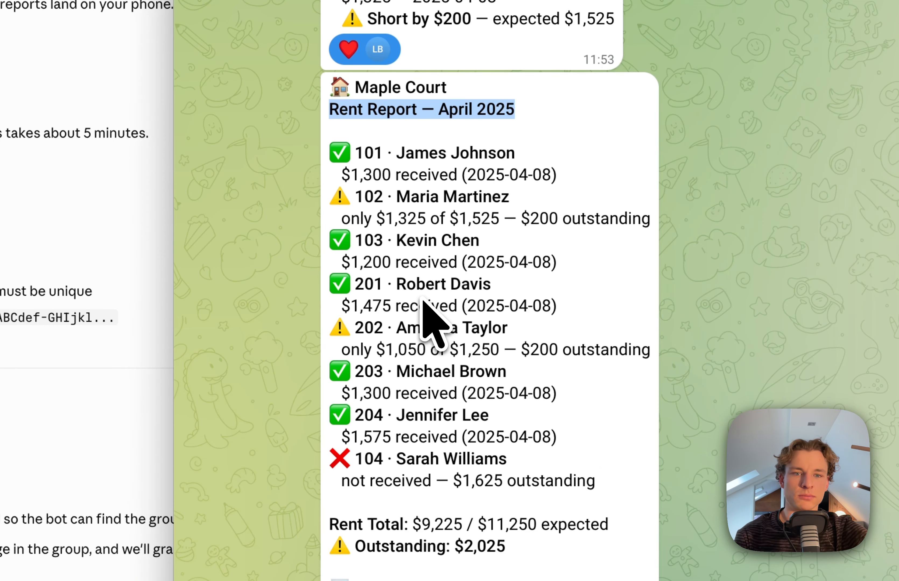
scroll(465, 378, up, 2)
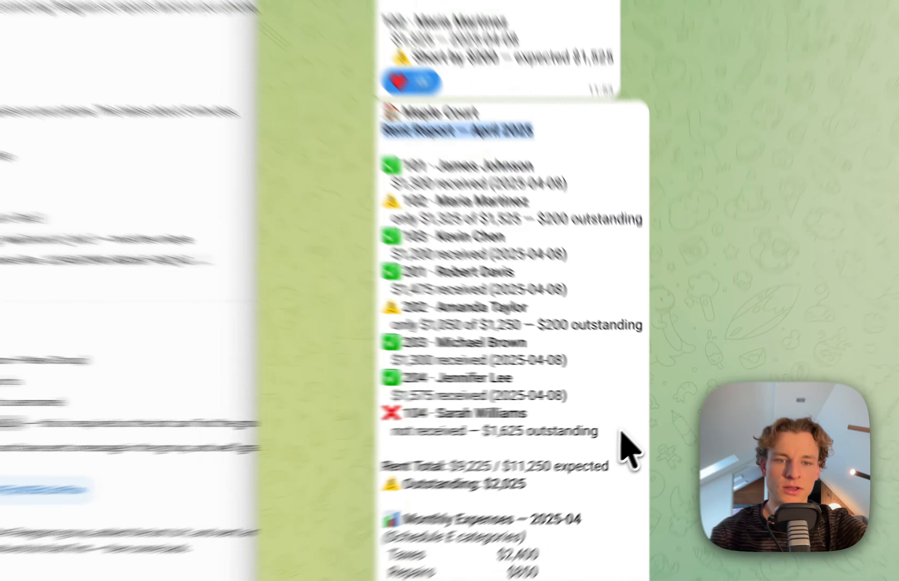
drag(620, 433, 487, 410)
click(562, 422)
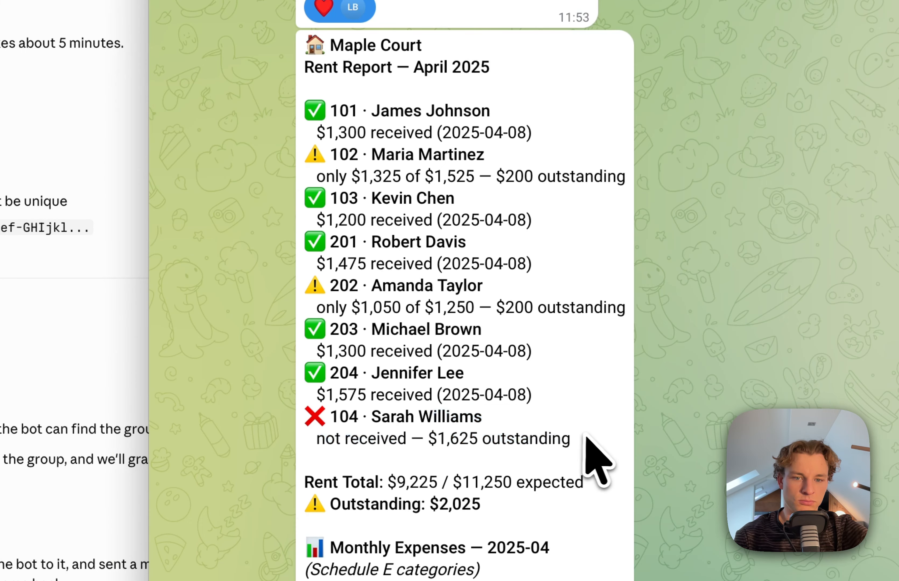
drag(610, 427, 439, 421)
drag(374, 426, 300, 90)
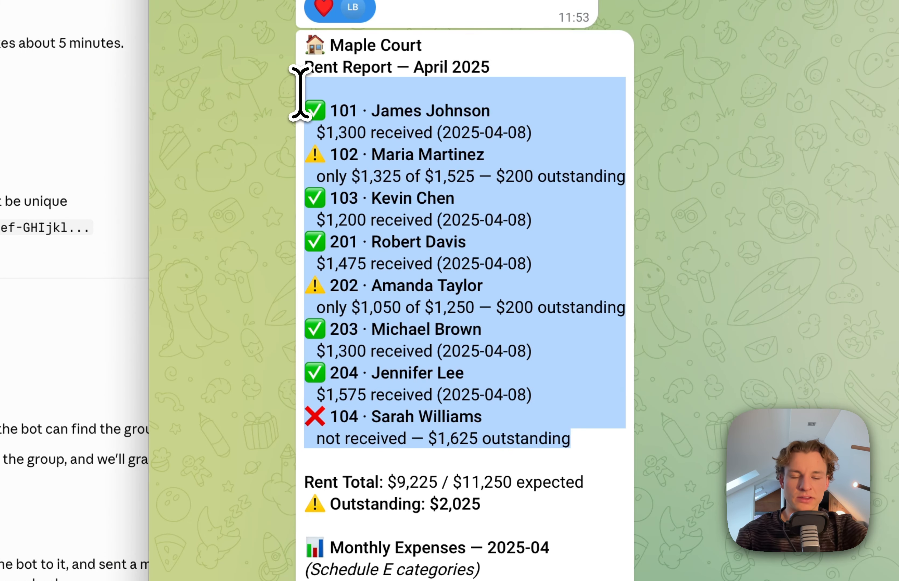
click(384, 419)
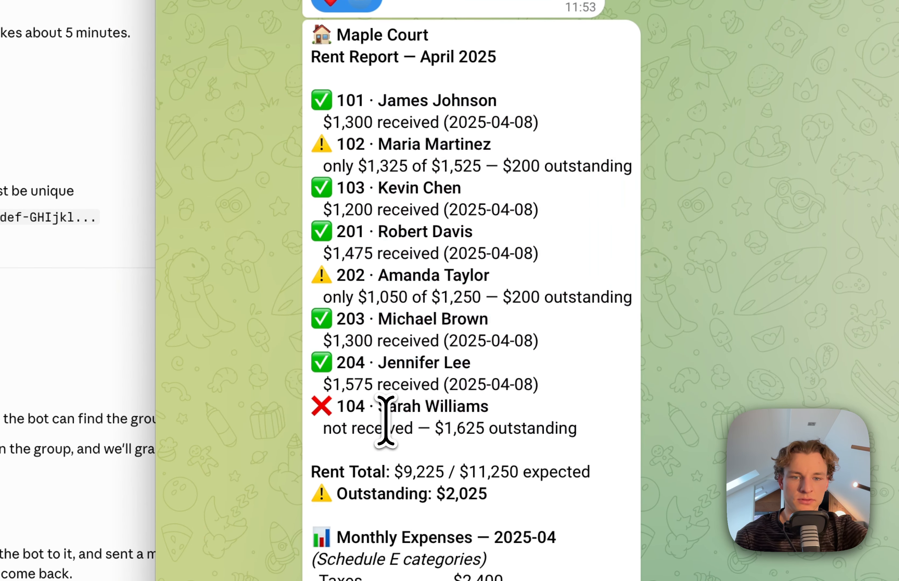
Examine the flagged entries for units 102, 202 and 104 and their outstanding rent amounts
drag(489, 275, 325, 273)
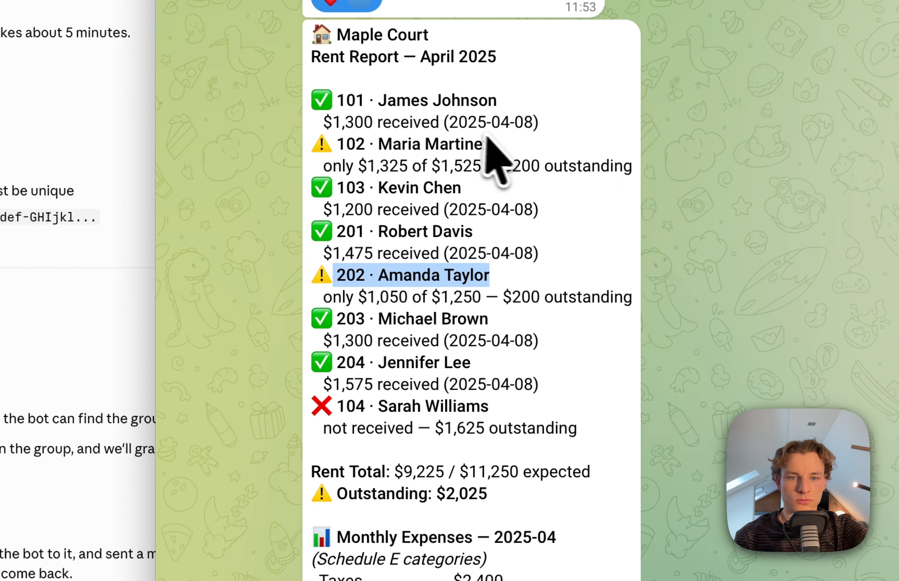
drag(490, 145, 294, 135)
click(457, 332)
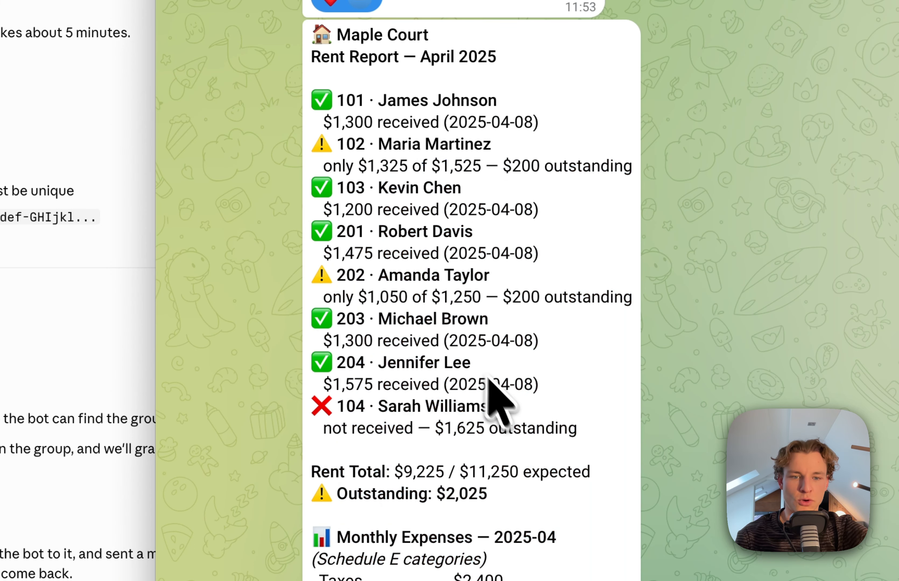
drag(498, 402, 321, 386)
drag(483, 145, 329, 147)
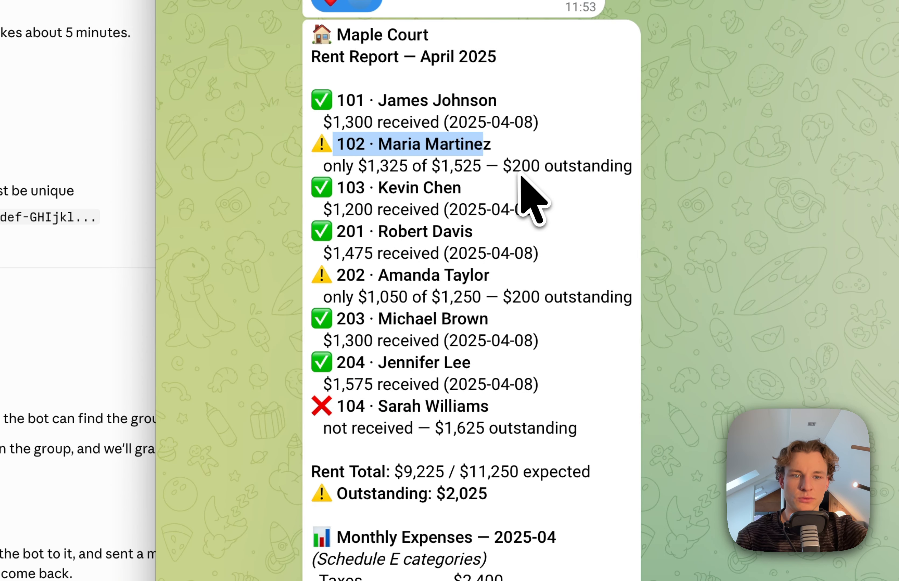
drag(496, 296, 516, 291)
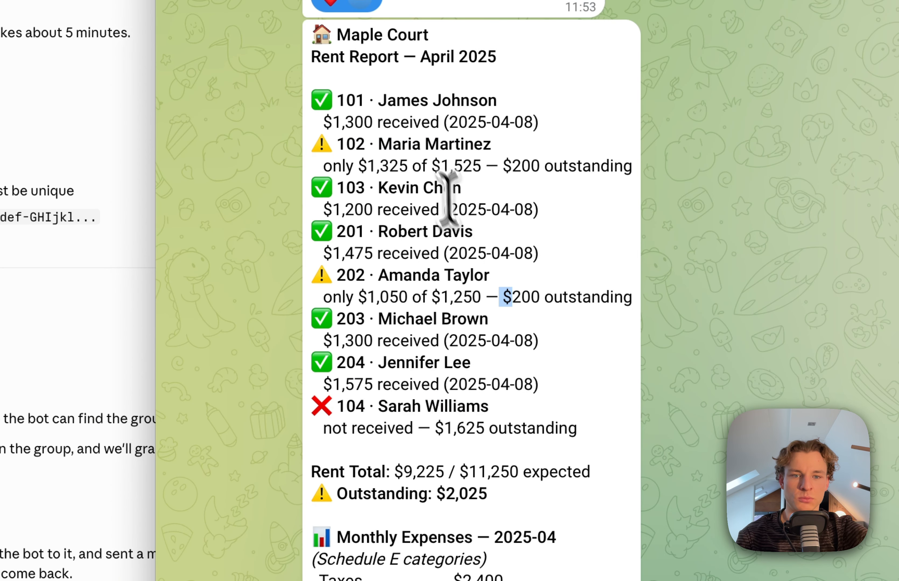
drag(494, 351, 328, 301)
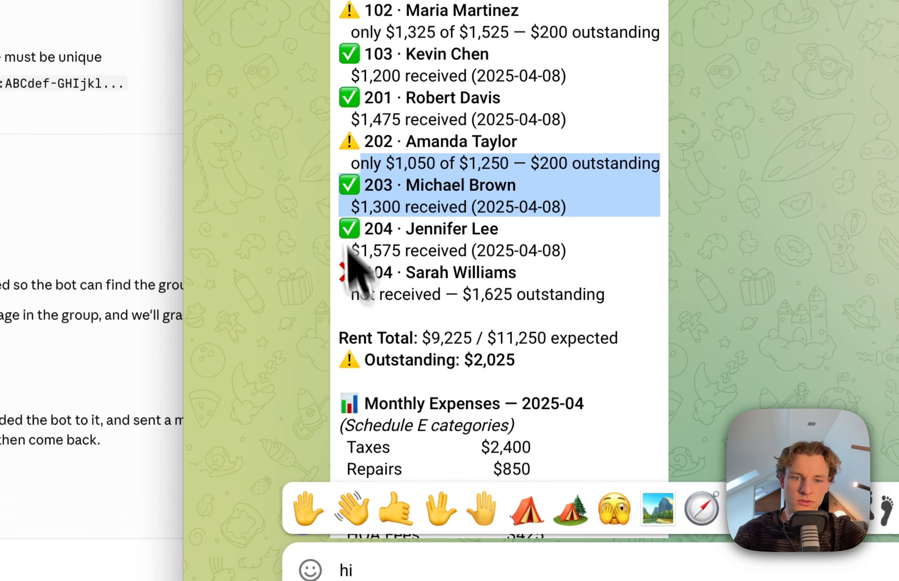
drag(596, 295, 368, 255)
Highlight the rent total and outstanding lines beneath the unit list to check them
scroll(368, 255, down, 5)
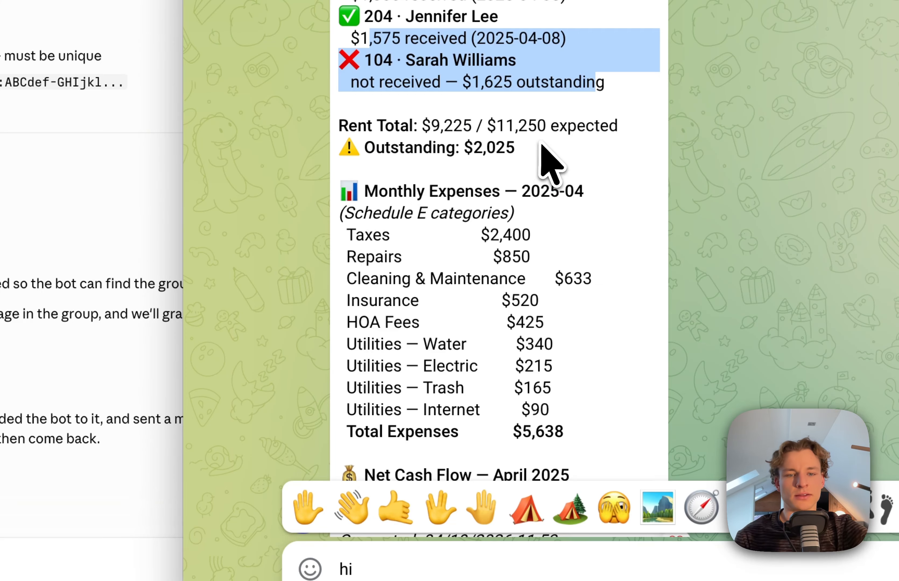
drag(538, 142, 337, 120)
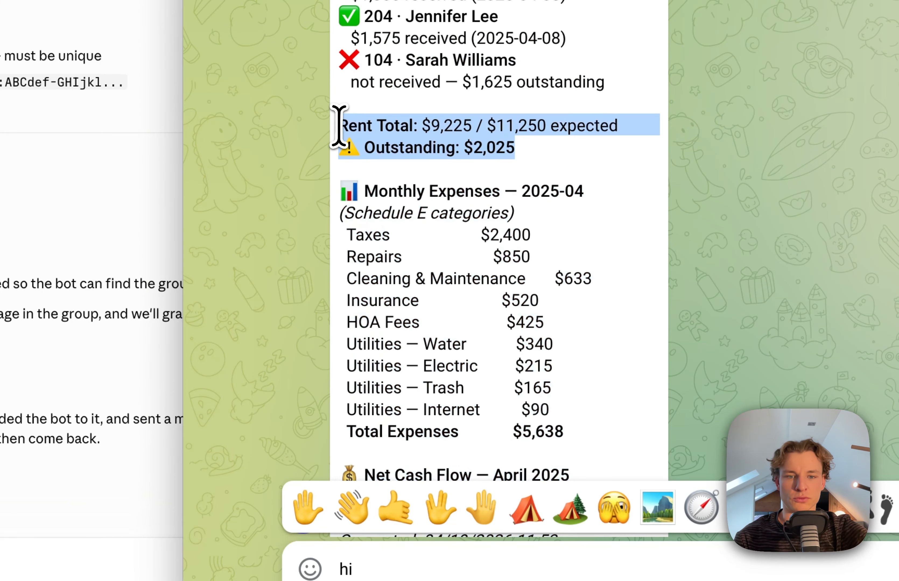
click(541, 131)
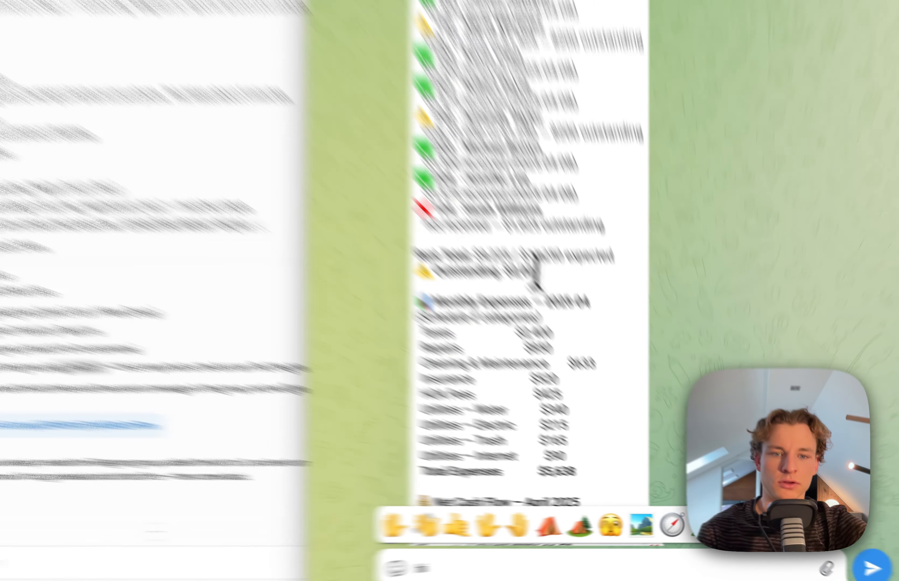
drag(598, 346, 509, 346)
drag(282, 166, 283, 161)
scroll(387, 240, down, 1)
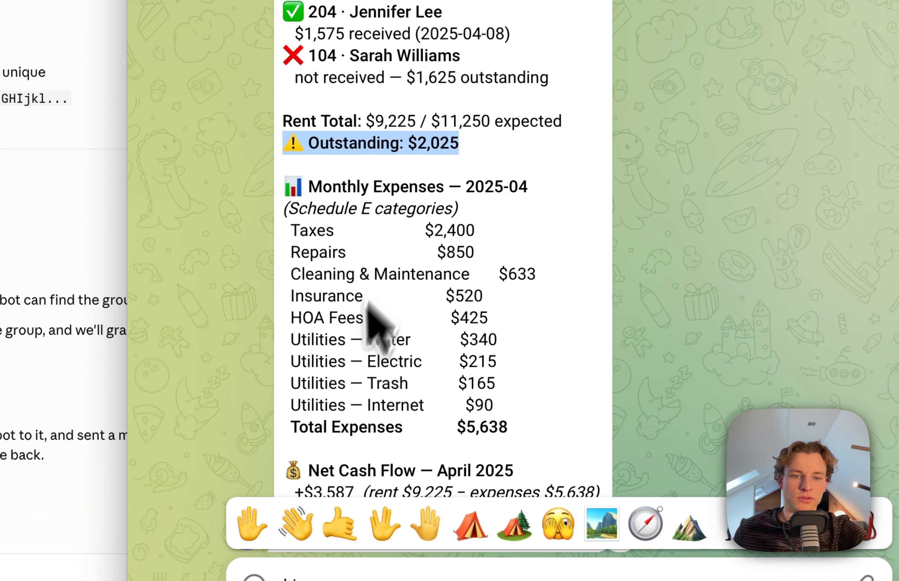
Examine the report's monthly expenses by Schedule E category and its net cash flow section
drag(518, 422, 283, 195)
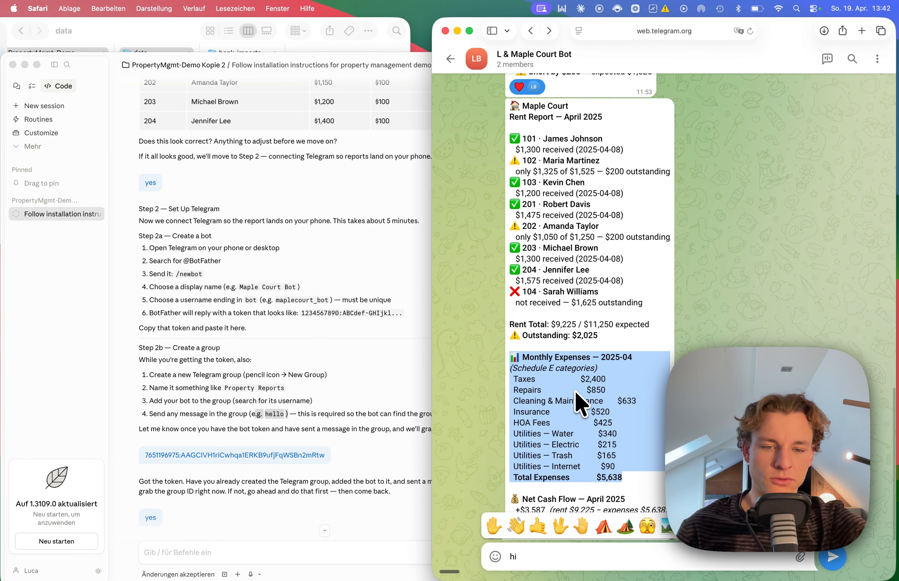
scroll(602, 328, down, 1)
scroll(602, 329, up, 1)
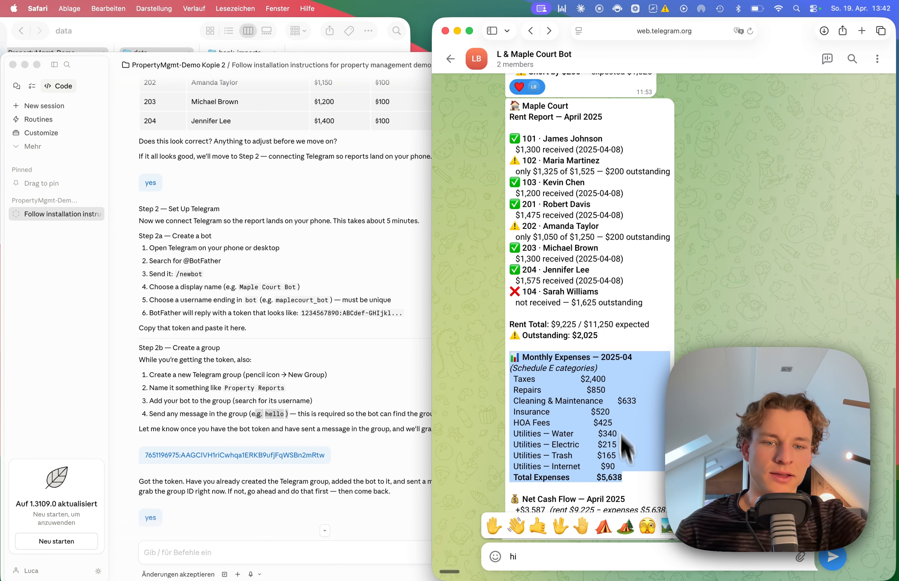
scroll(618, 483, down, 1)
scroll(618, 486, down, 1)
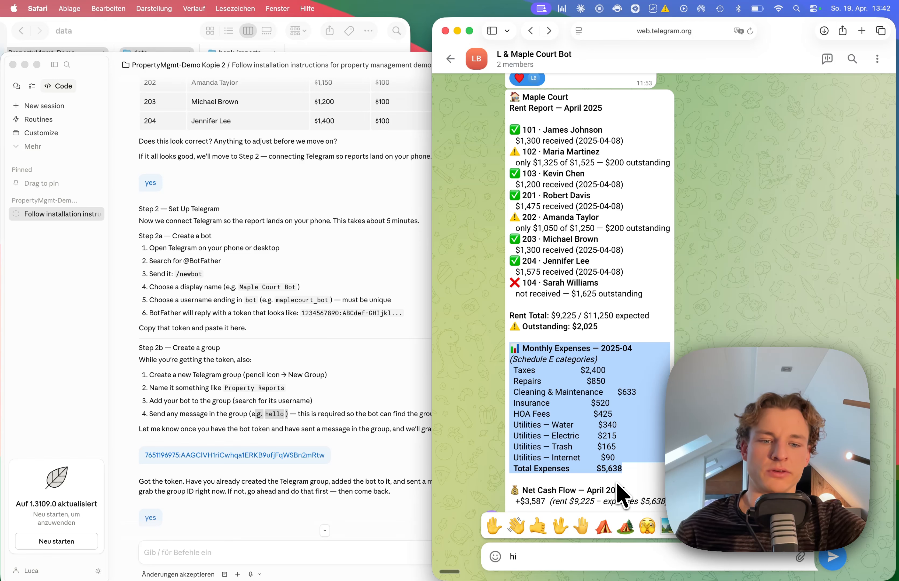
scroll(621, 492, up, 1)
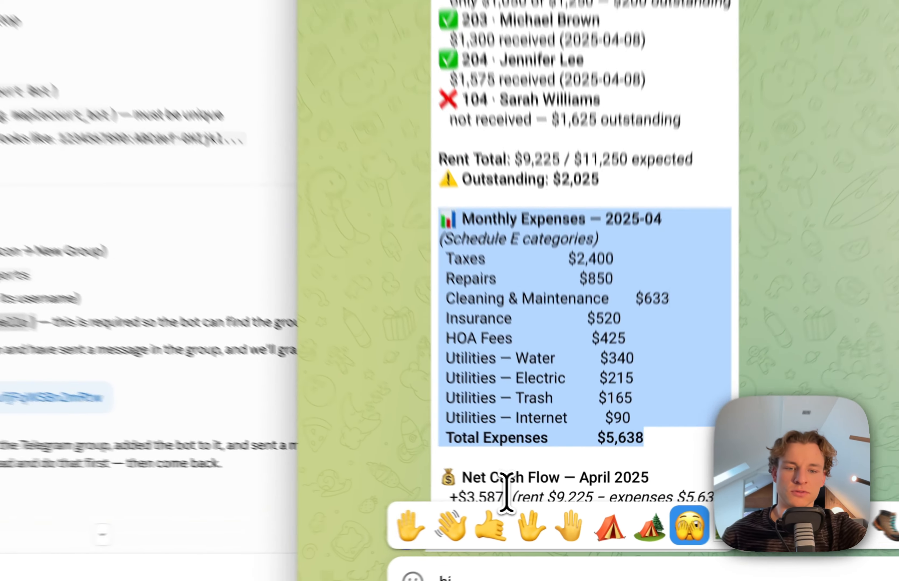
drag(547, 507, 505, 504)
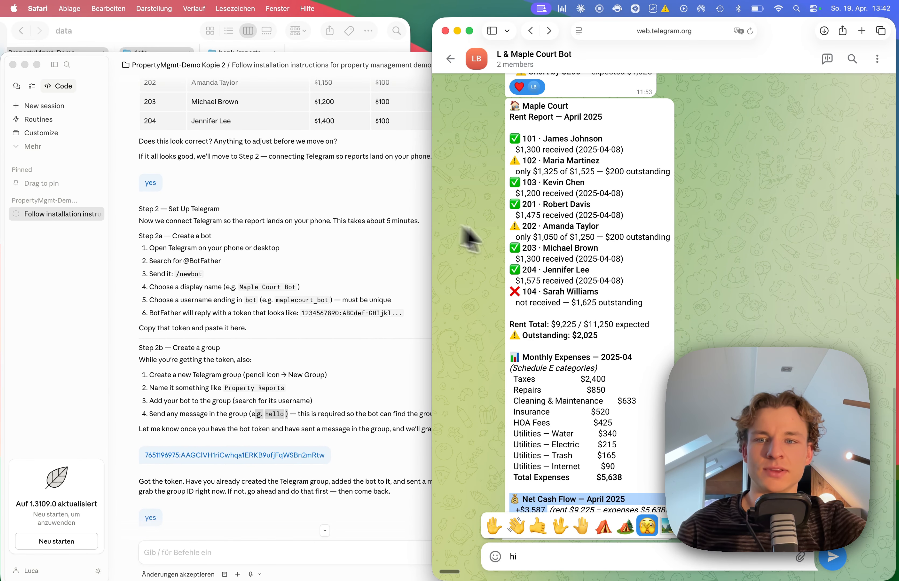
Review the individual payment notifications above the report and compare them with the report's unit list
scroll(645, 285, up, 5)
scroll(648, 289, up, 4)
scroll(647, 289, down, 4)
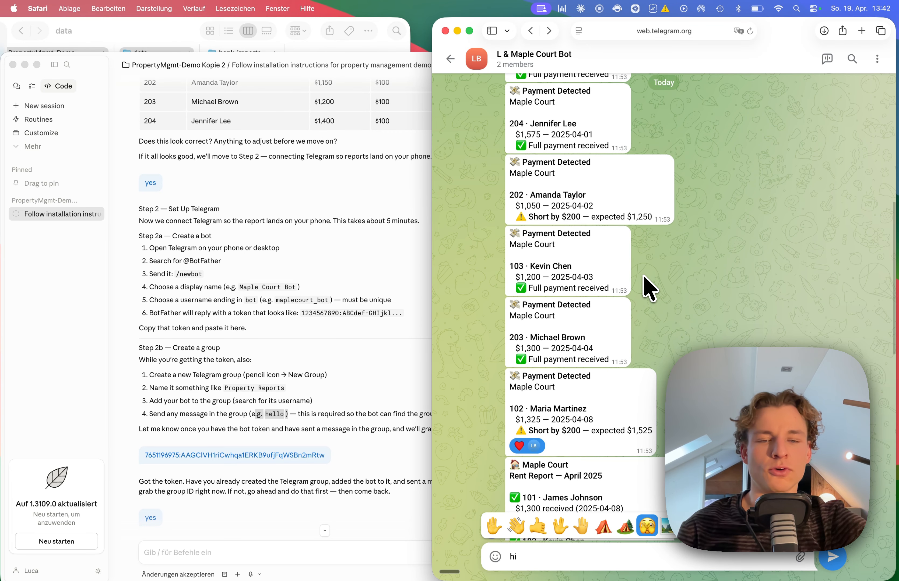
mouse_move(644, 278)
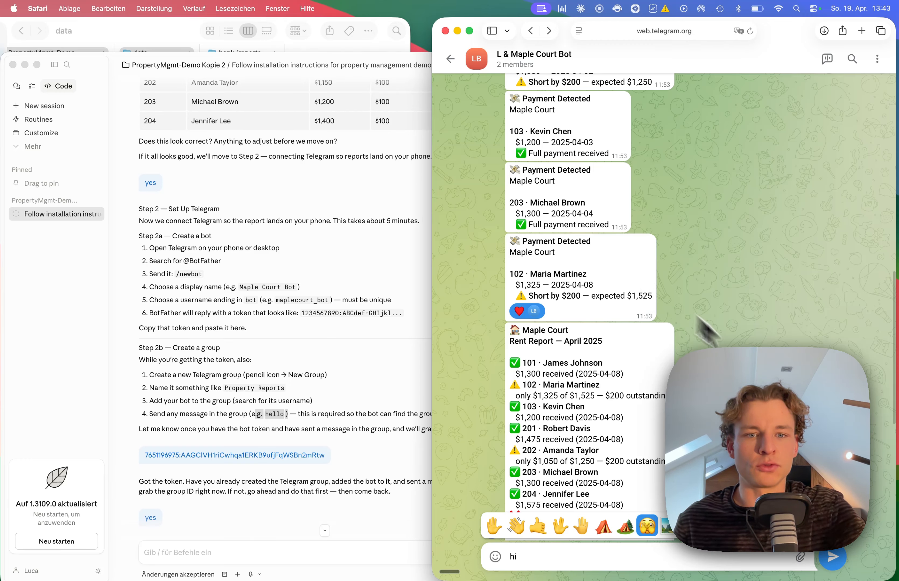
scroll(611, 296, down, 3)
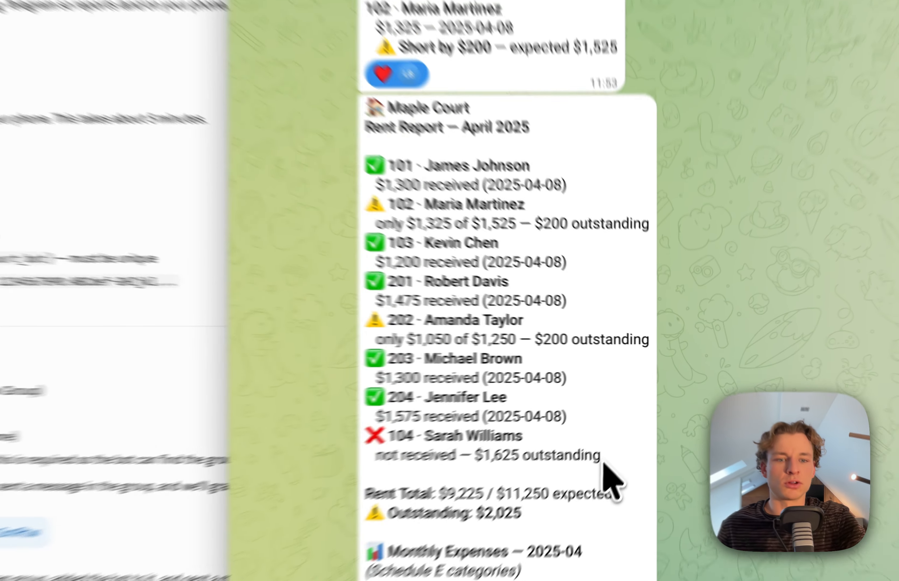
drag(644, 419, 506, 228)
drag(317, 103, 323, 168)
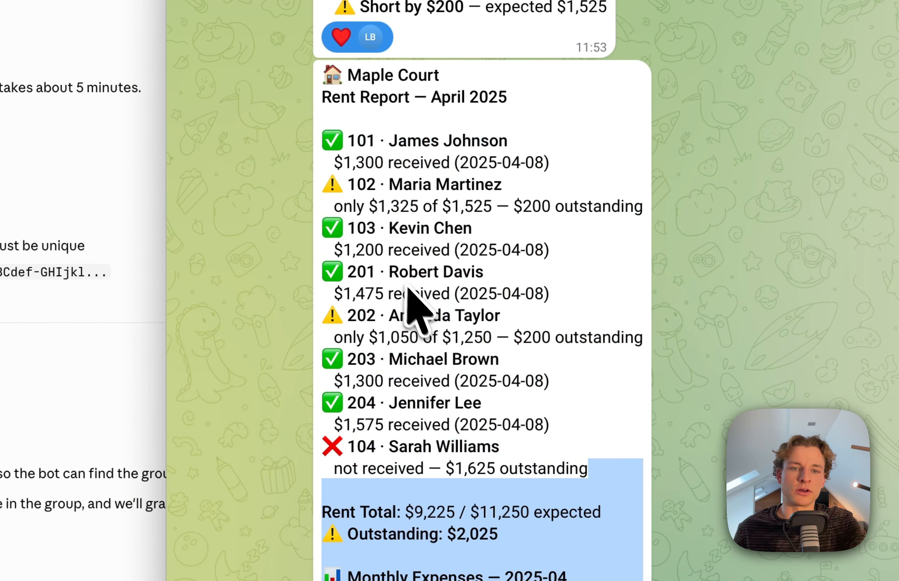
click(406, 285)
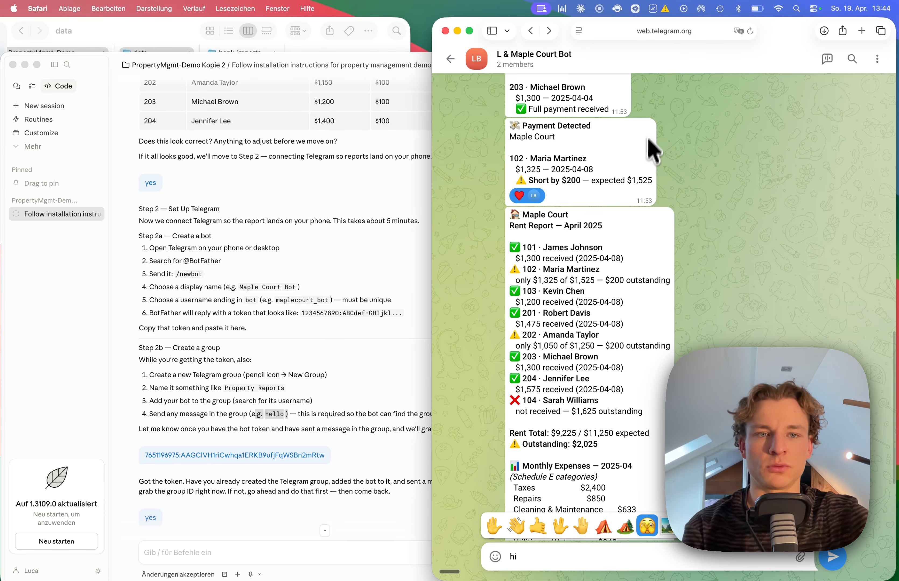
Switch to Finder to view the PropertyMgmt-Demo project folder's contents, and return to the Claude installation session
click(293, 219)
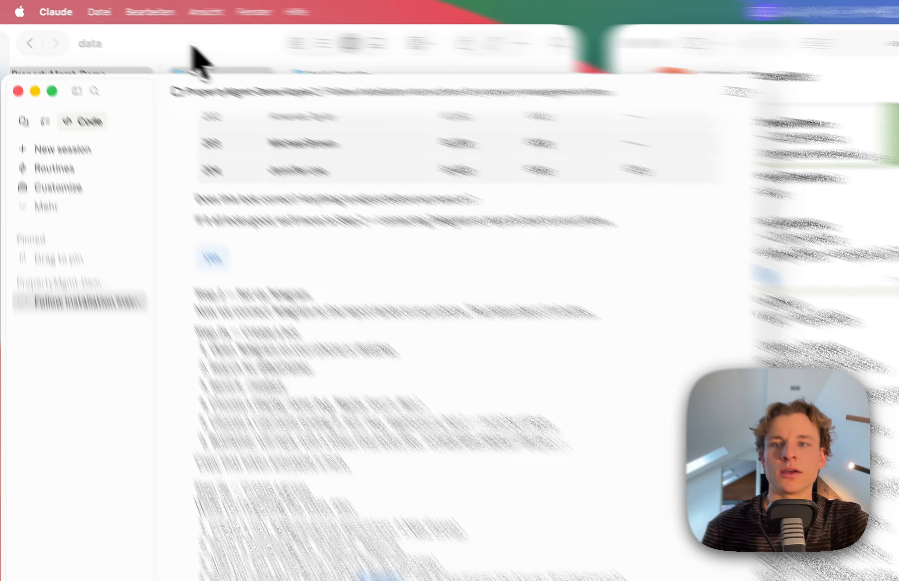
click(137, 33)
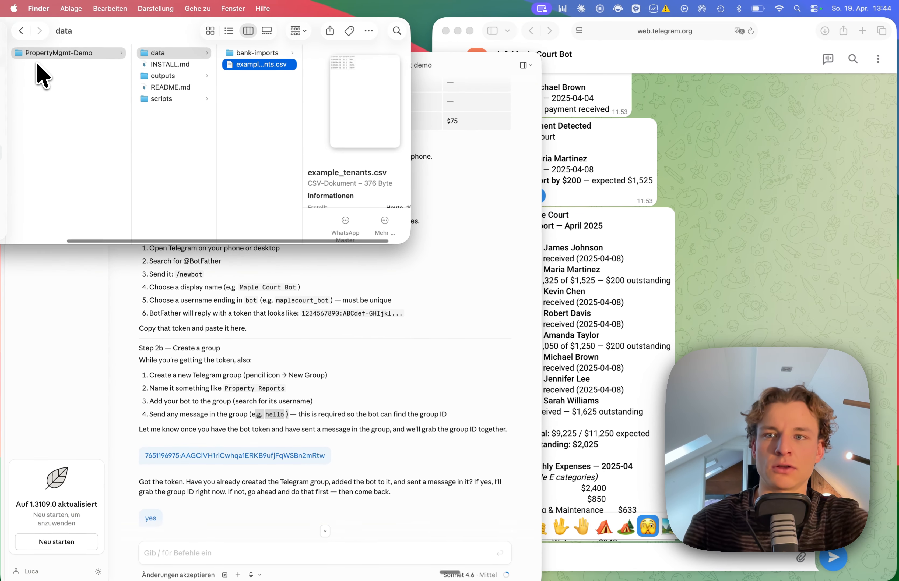
scroll(42, 76, left, 1)
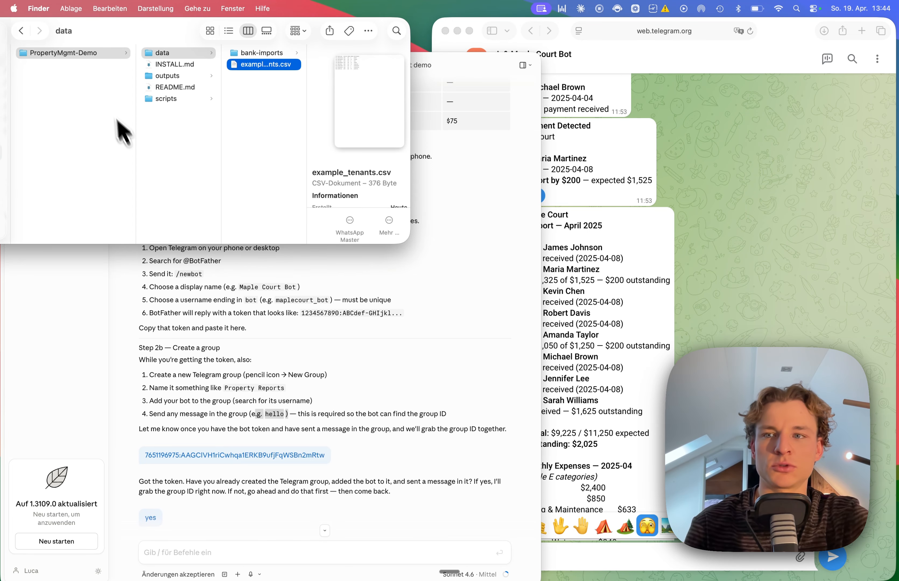
click(461, 281)
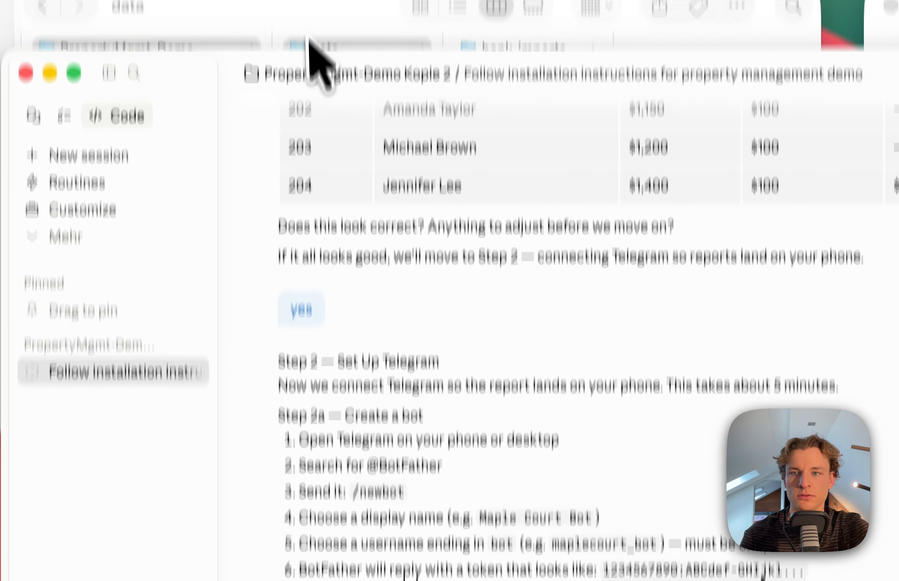
Attach the PropertyMgmt-Demo folder from Finder to the Claude chat and draft "please follow install.md", clearing the draft text without sending it
click(301, 68)
drag(183, 98, 422, 529)
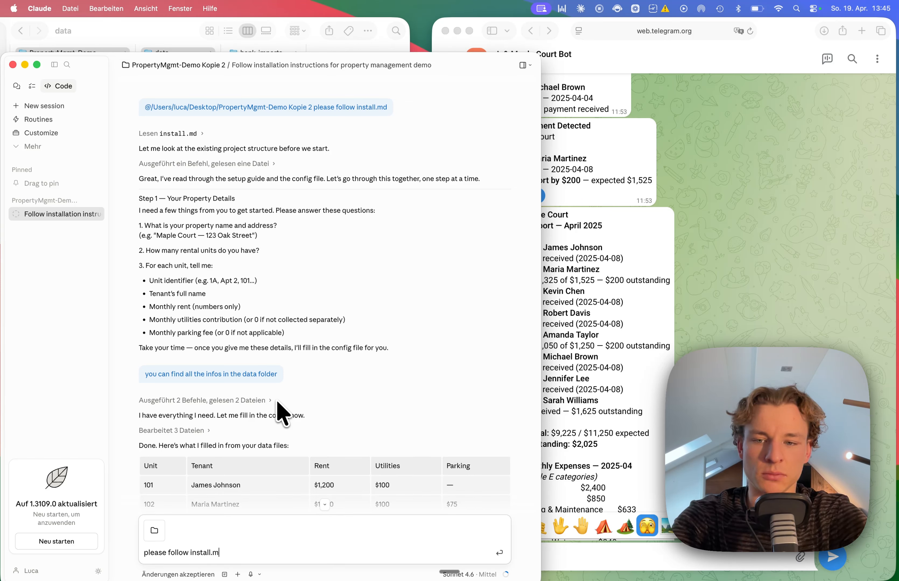
text(d)
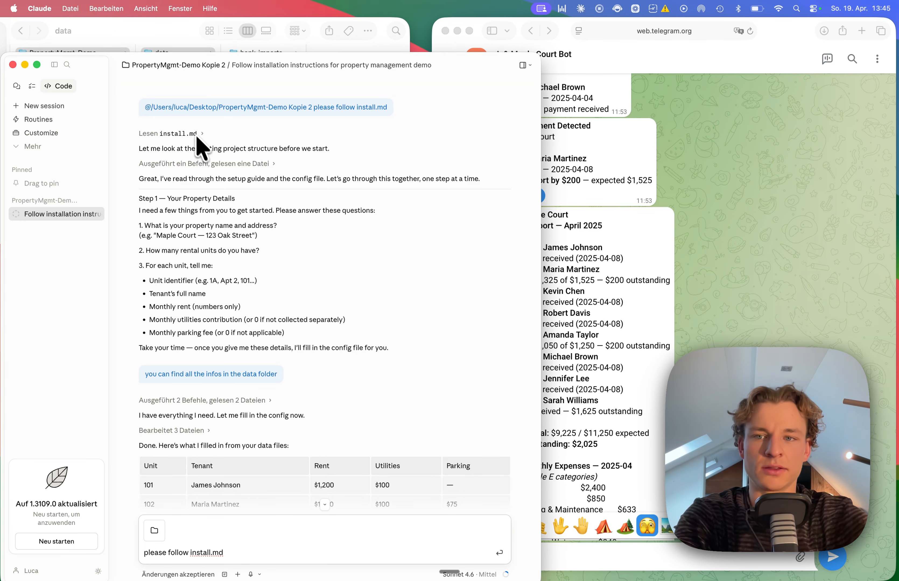
scroll(202, 166, down, 1)
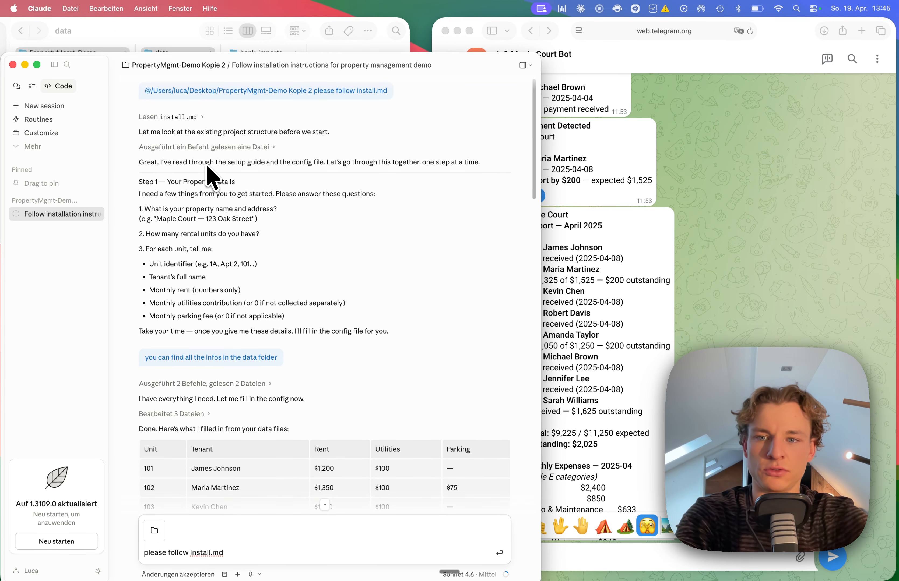
scroll(207, 166, down, 1)
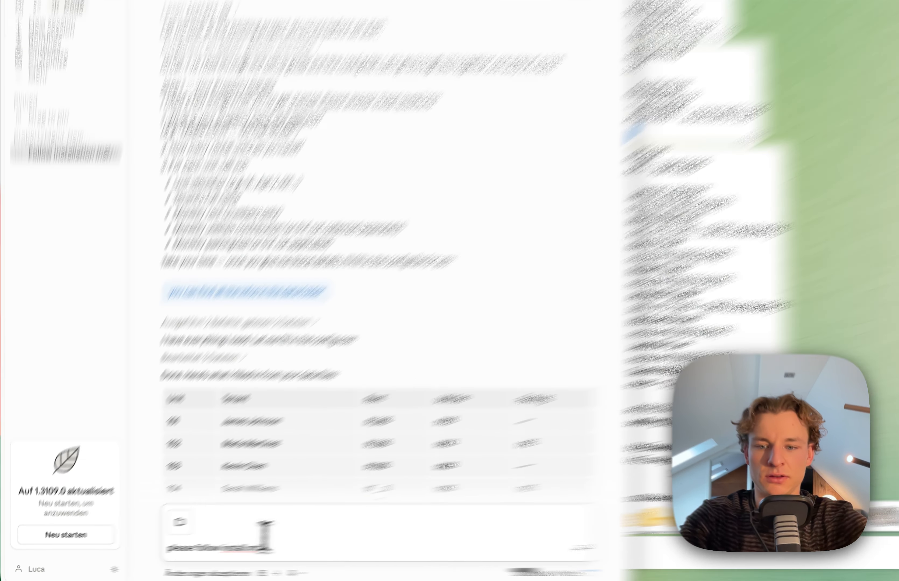
drag(225, 552, 142, 552)
key(BackSpace)
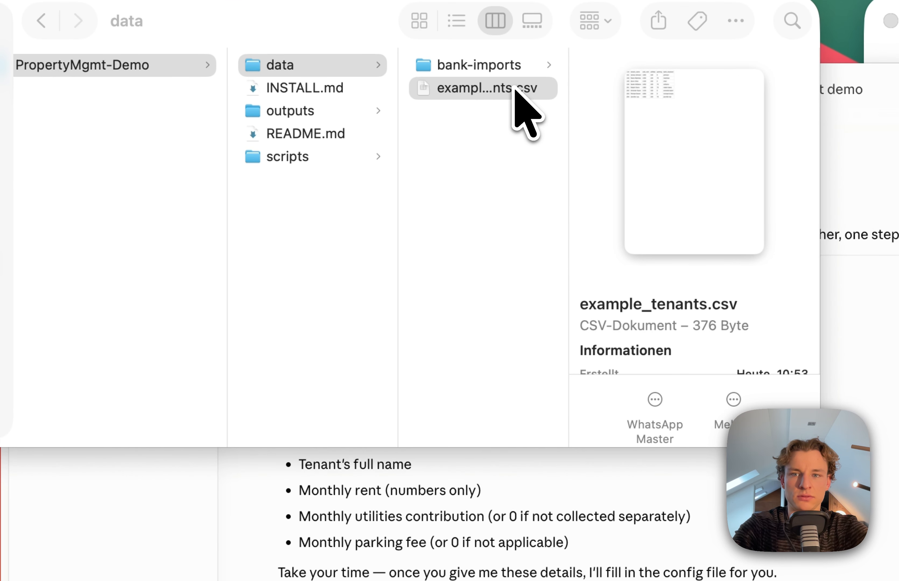
Open example_tenants.csv from the data folder in Numbers to review its tenant list, and close it without keeping the document
double_click(515, 91)
click(370, 221)
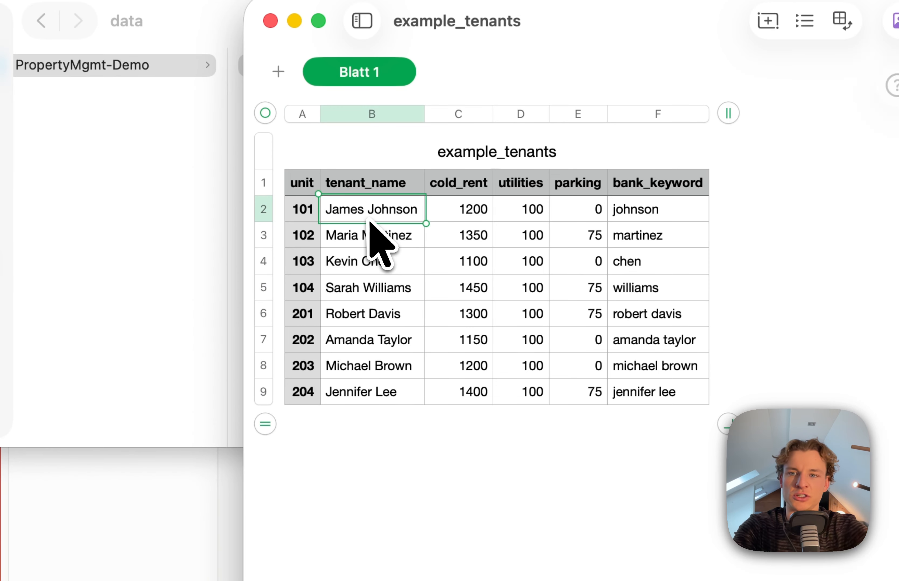
click(368, 220)
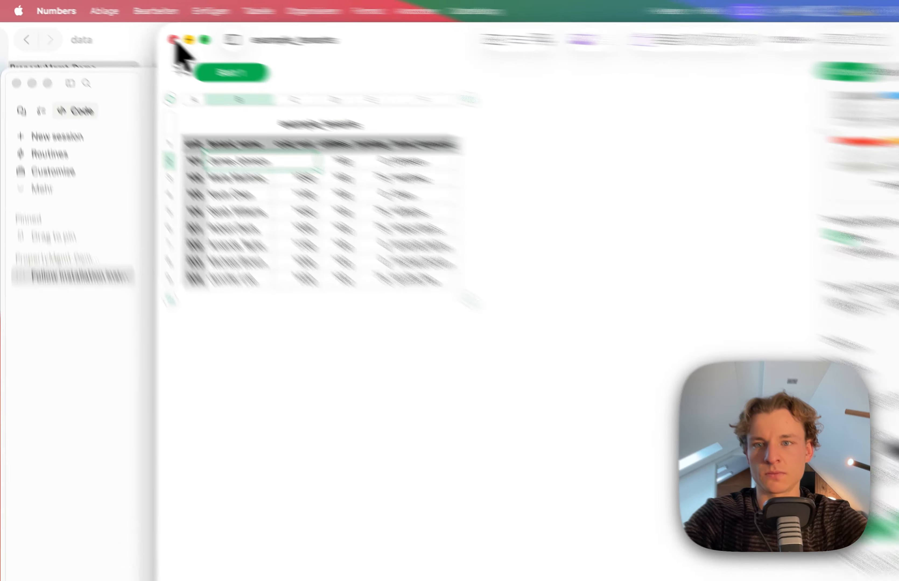
click(135, 31)
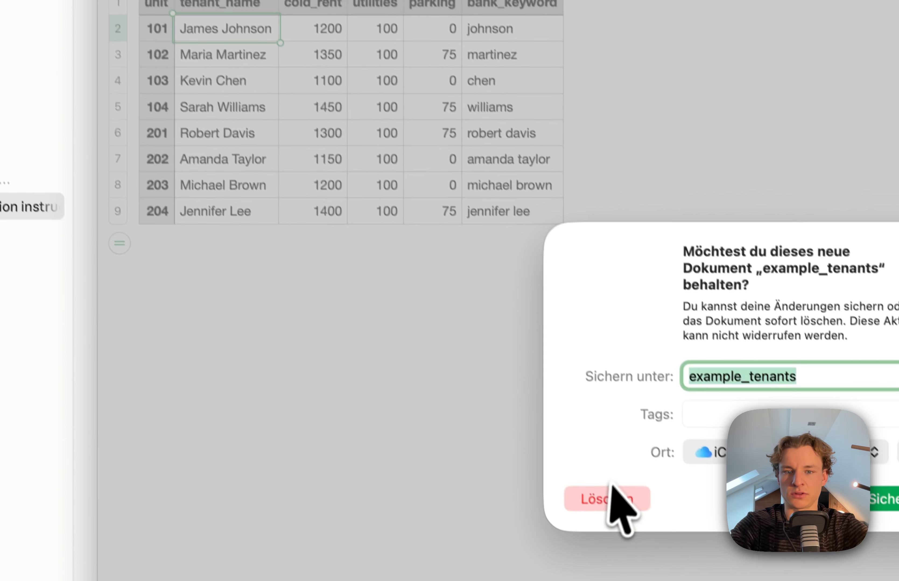
click(609, 490)
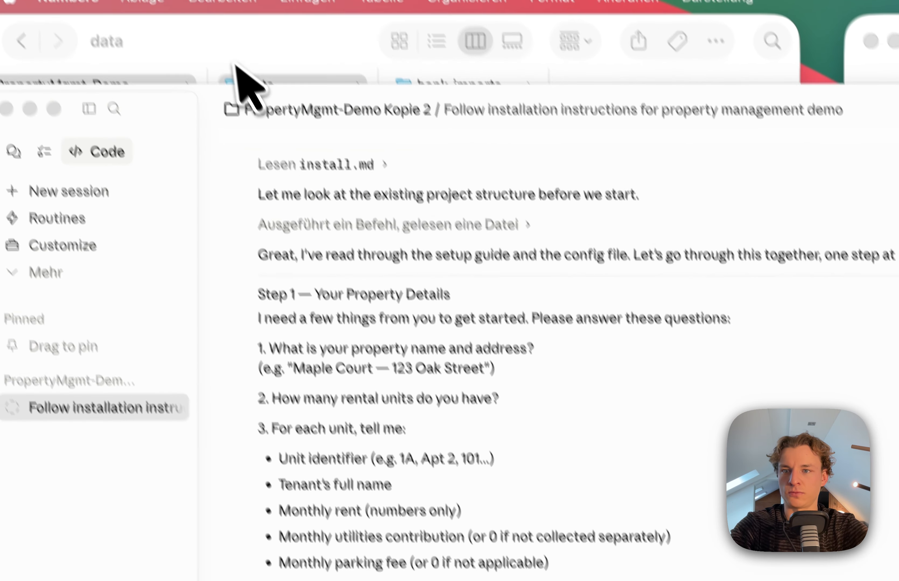
Open maple_court_april_2025.csv from the bank-imports folder in Numbers to review its bank transactions, and return to Finder
click(236, 68)
click(468, 82)
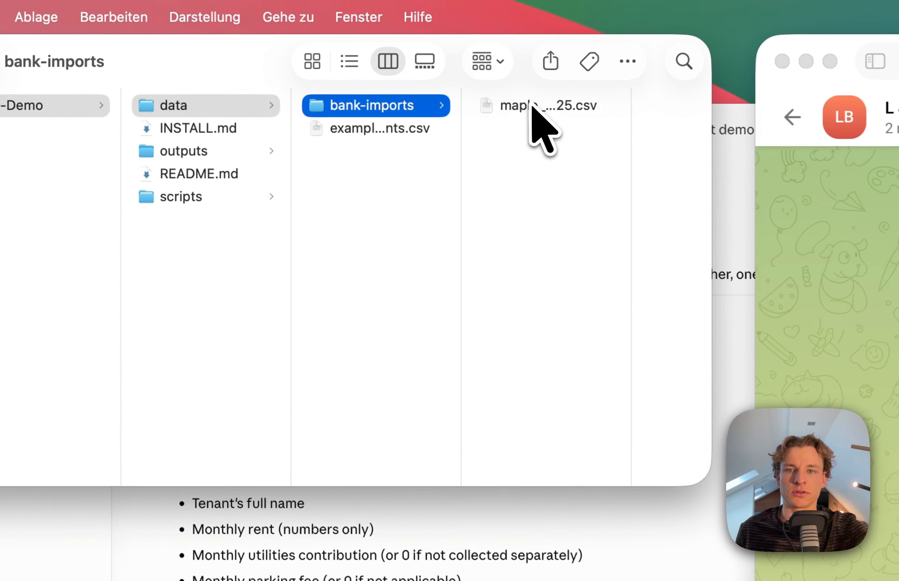
click(320, 54)
double_click(366, 108)
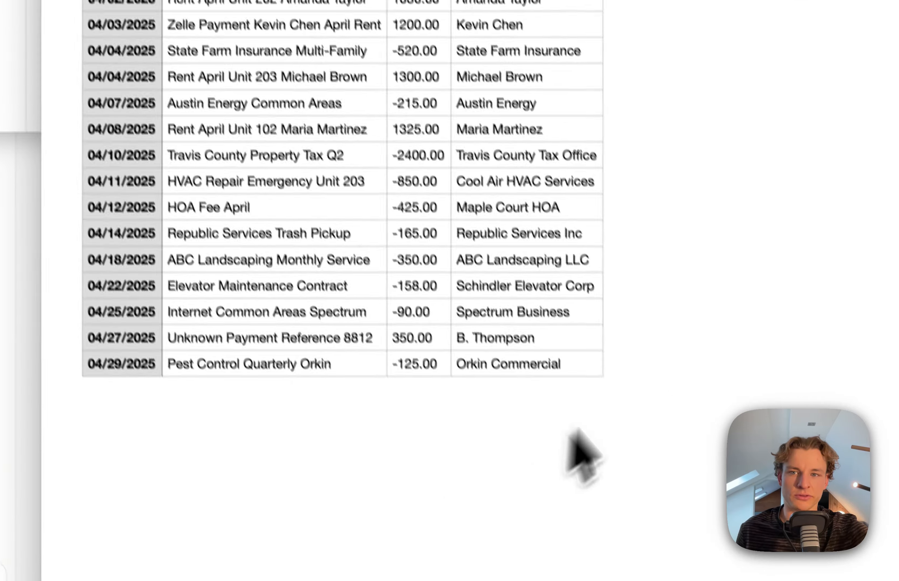
drag(648, 365, 305, 98)
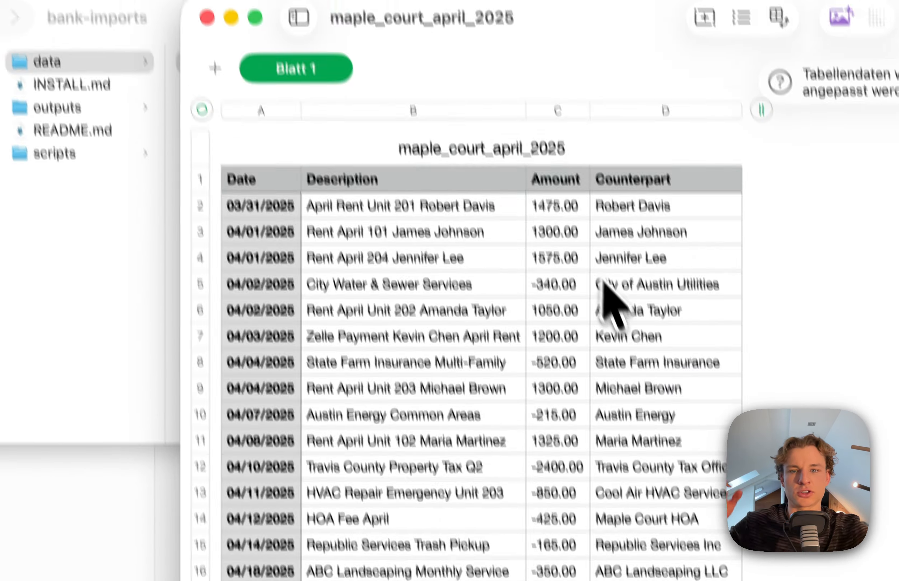
drag(554, 446, 289, 443)
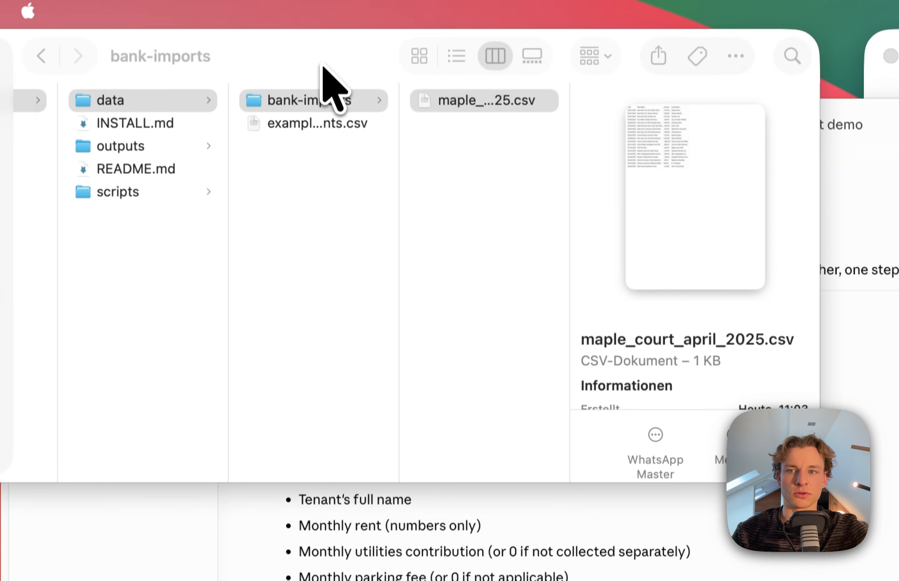
click(331, 90)
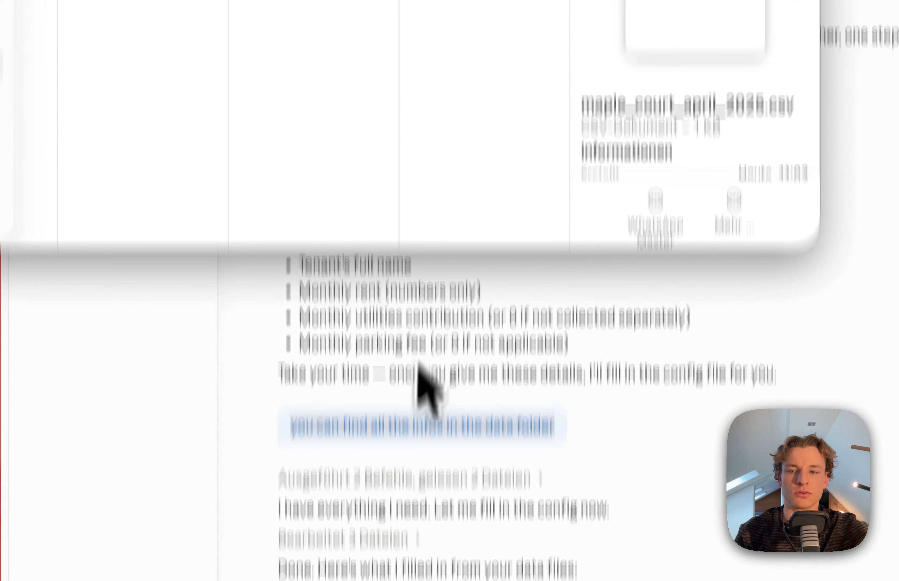
Switch to Claude and review the unit table filled in from the data files, highlighting its rows
click(427, 290)
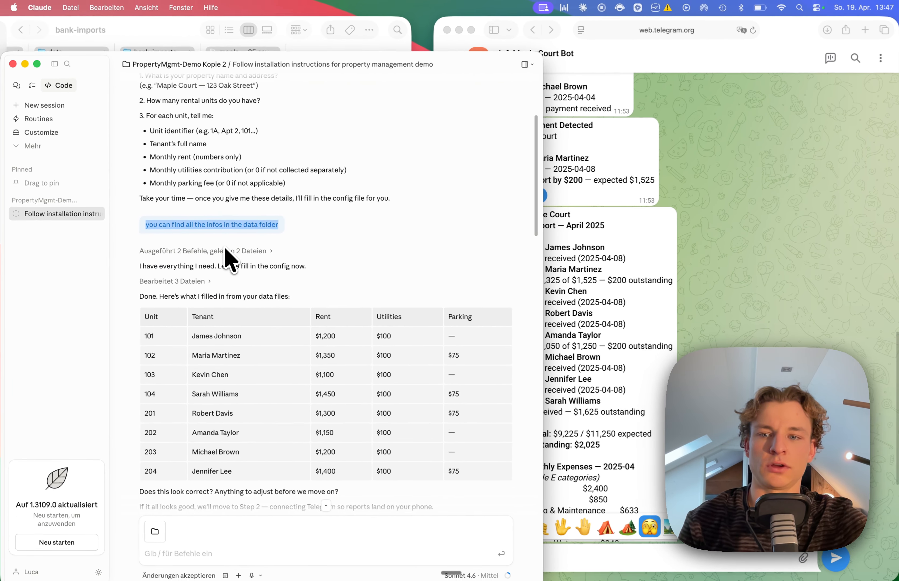
scroll(230, 260, down, 6)
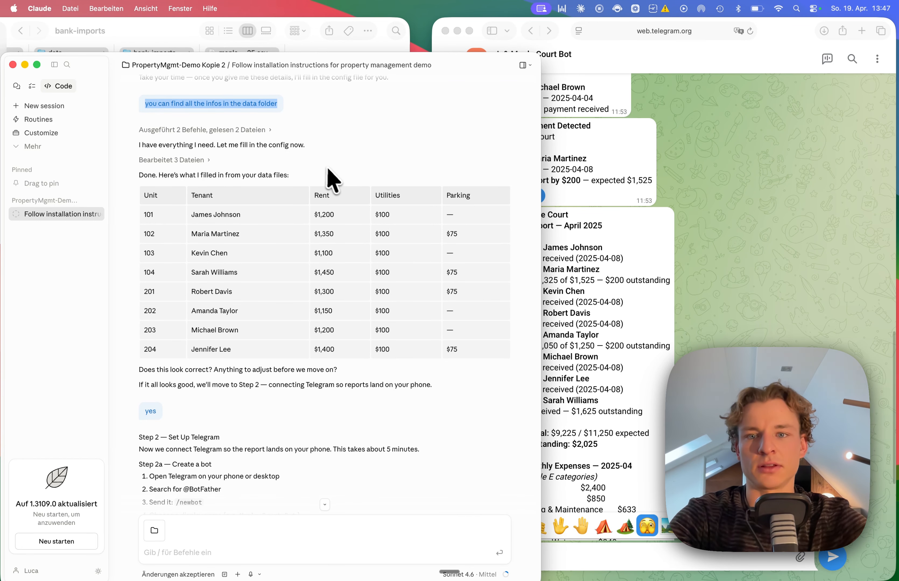
scroll(302, 204, down, 2)
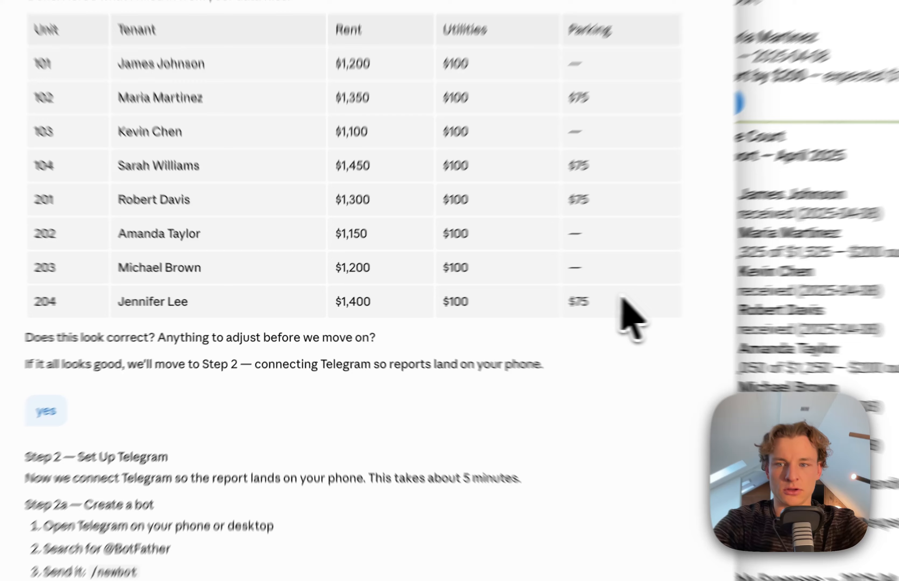
drag(472, 309, 146, 152)
scroll(392, 313, down, 10)
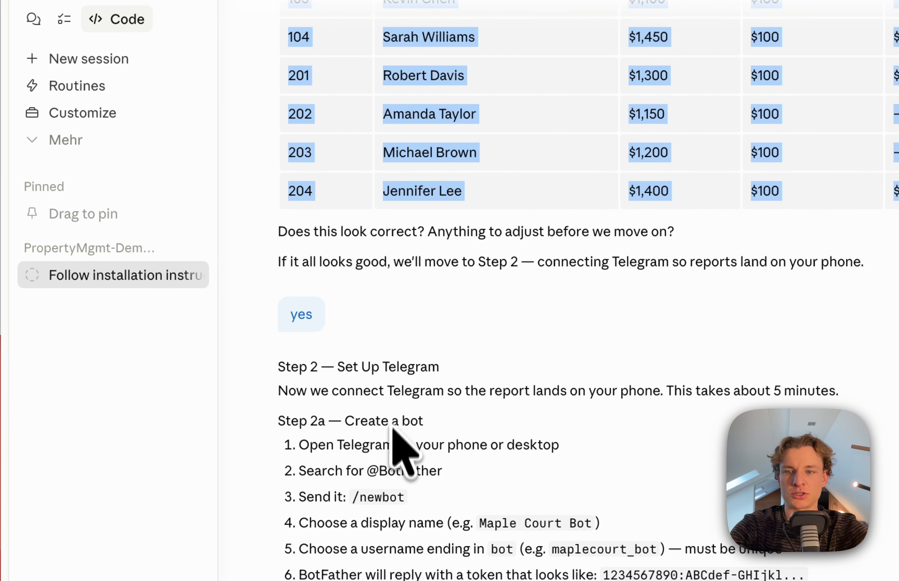
scroll(381, 302, up, 2)
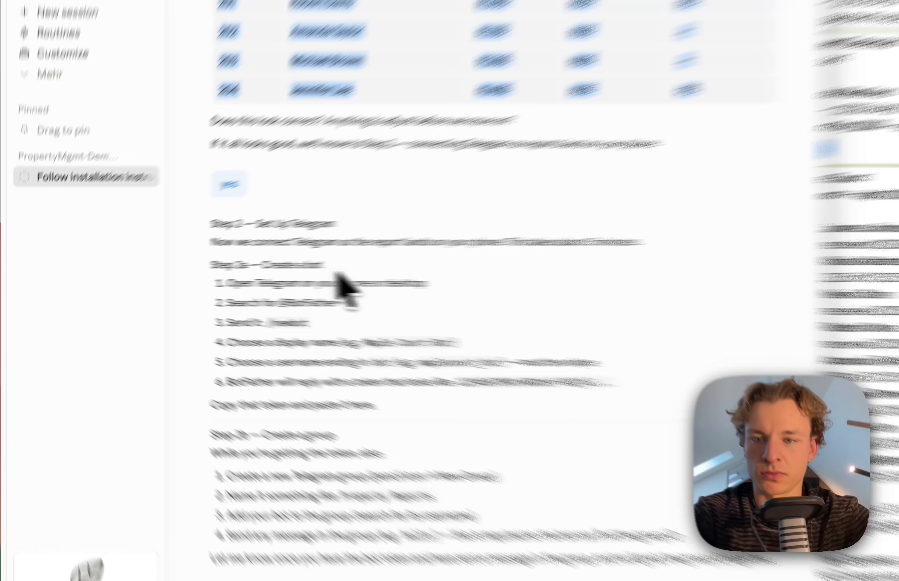
drag(227, 273, 136, 276)
drag(442, 309, 345, 311)
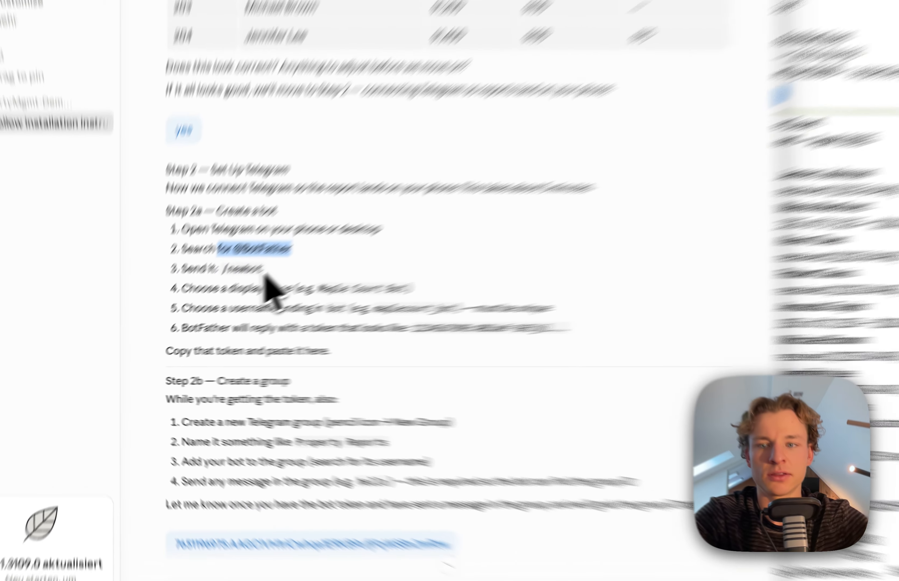
drag(202, 311, 177, 313)
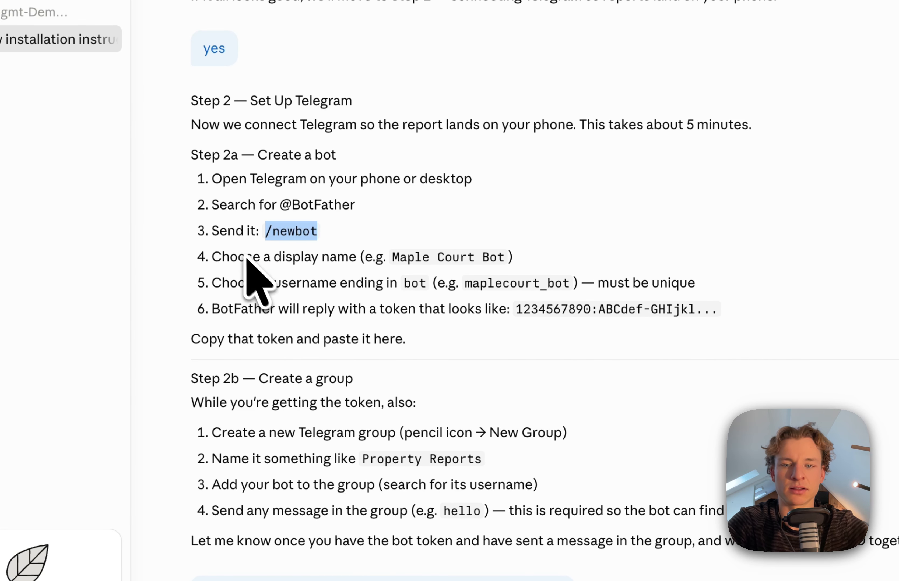
click(527, 263)
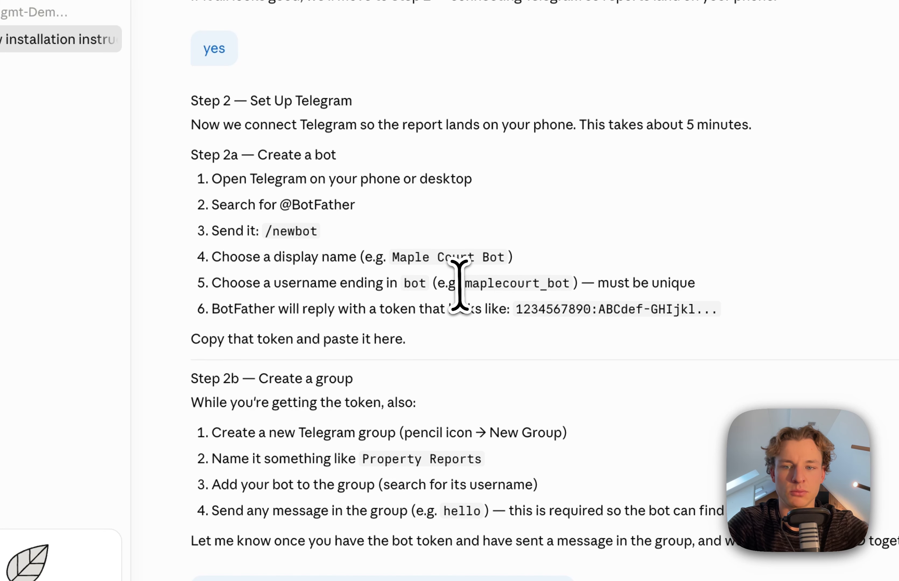
drag(464, 284, 600, 286)
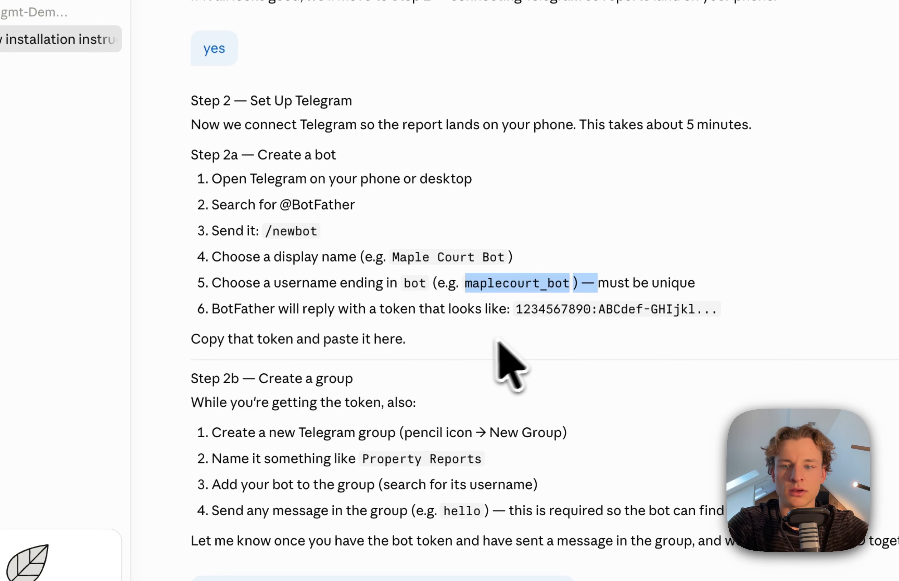
scroll(467, 341, down, 1)
scroll(465, 342, up, 1)
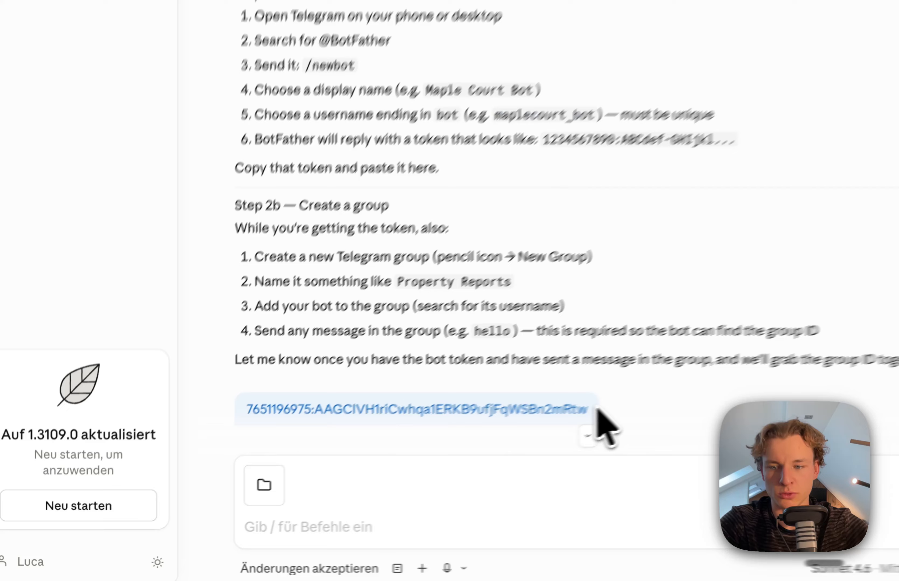
Highlight the bot token message in the chat and read Claude's reply below it
drag(332, 492, 151, 488)
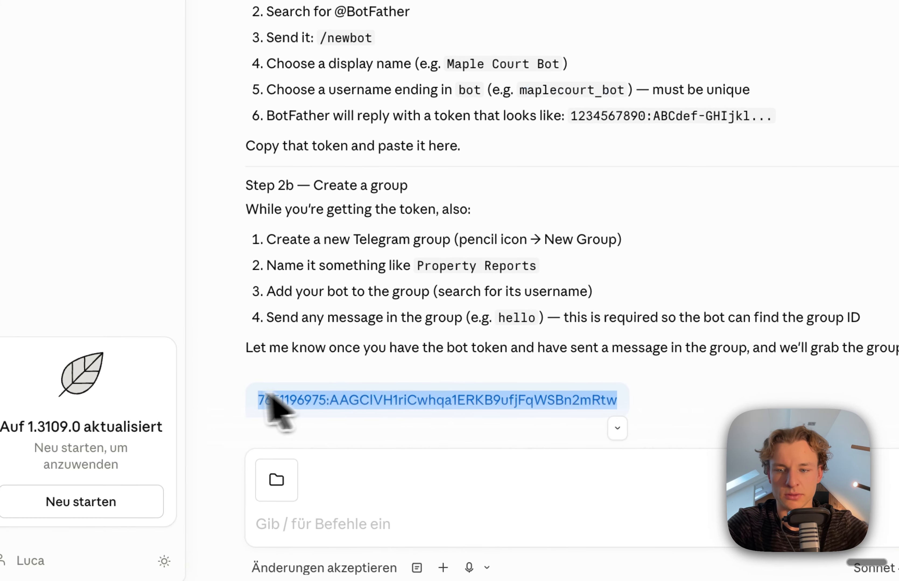
drag(266, 394, 269, 393)
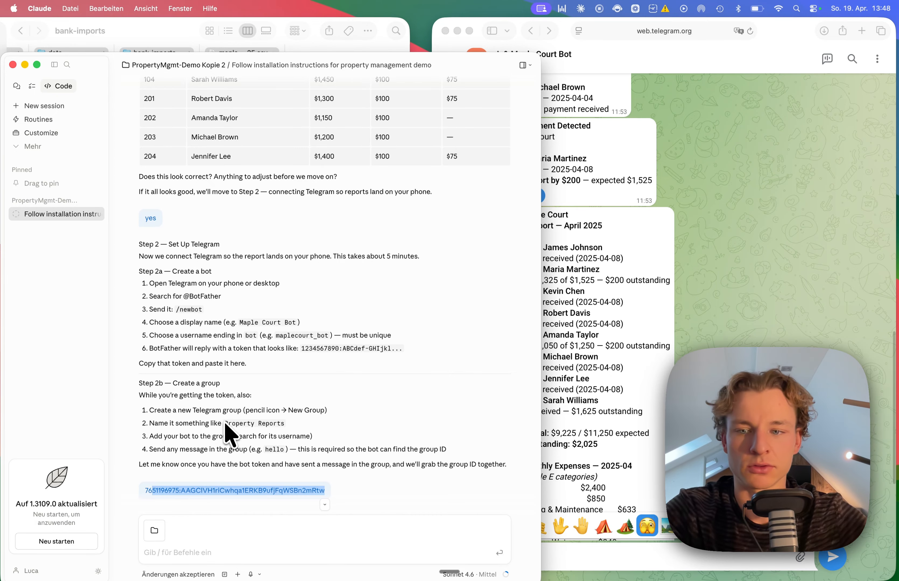
scroll(225, 425, down, 3)
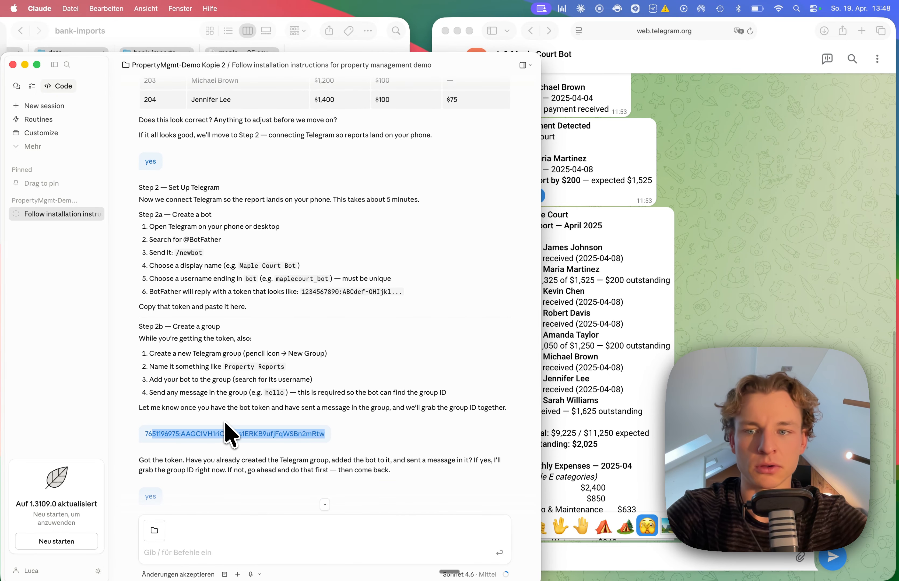
scroll(220, 358, up, 2)
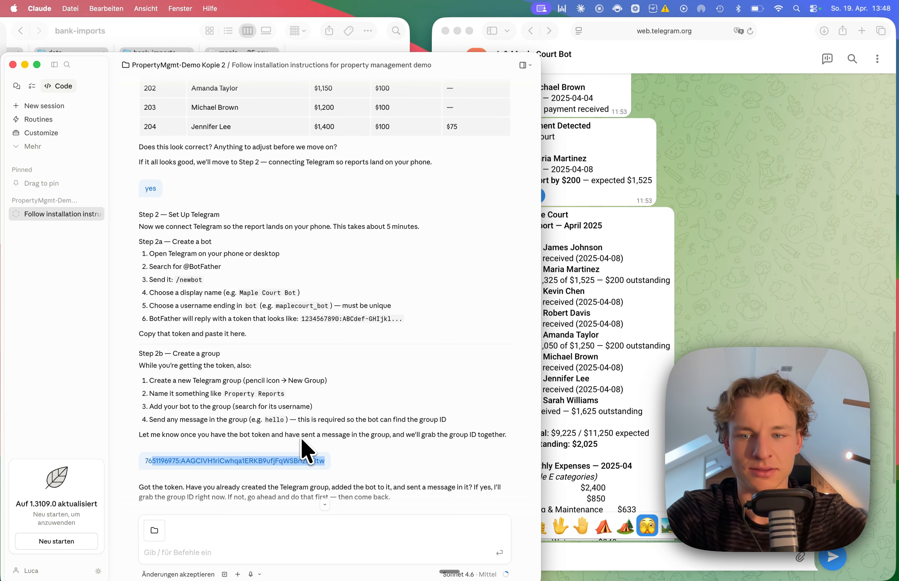
scroll(319, 417, down, 3)
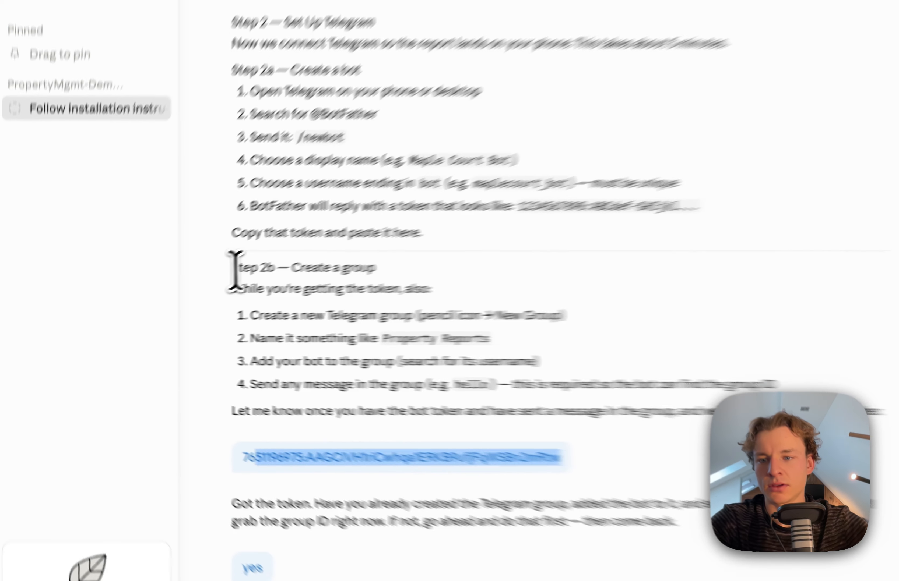
Read the Step 2b instructions for creating the Telegram group, highlighting each item and the bot username to search for
drag(142, 304, 217, 306)
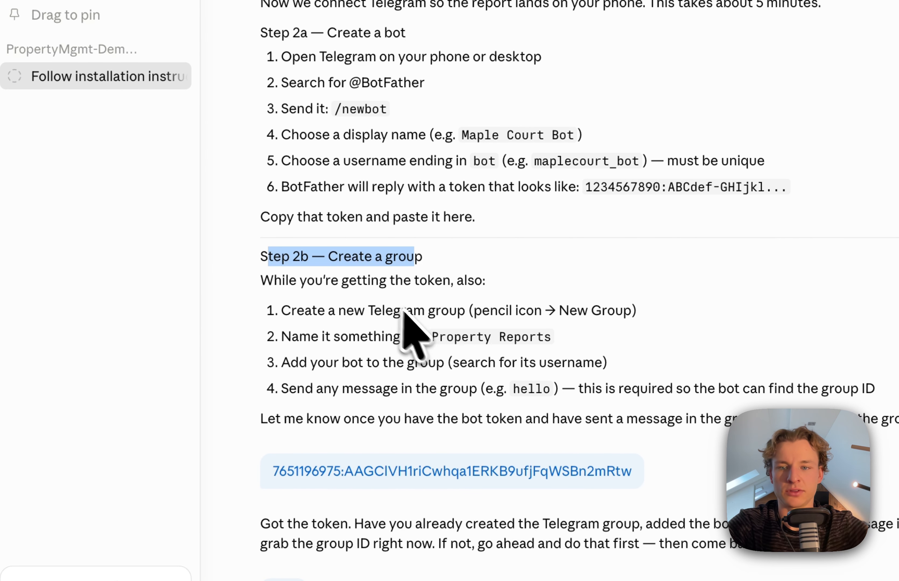
drag(362, 309, 632, 306)
drag(349, 335, 552, 337)
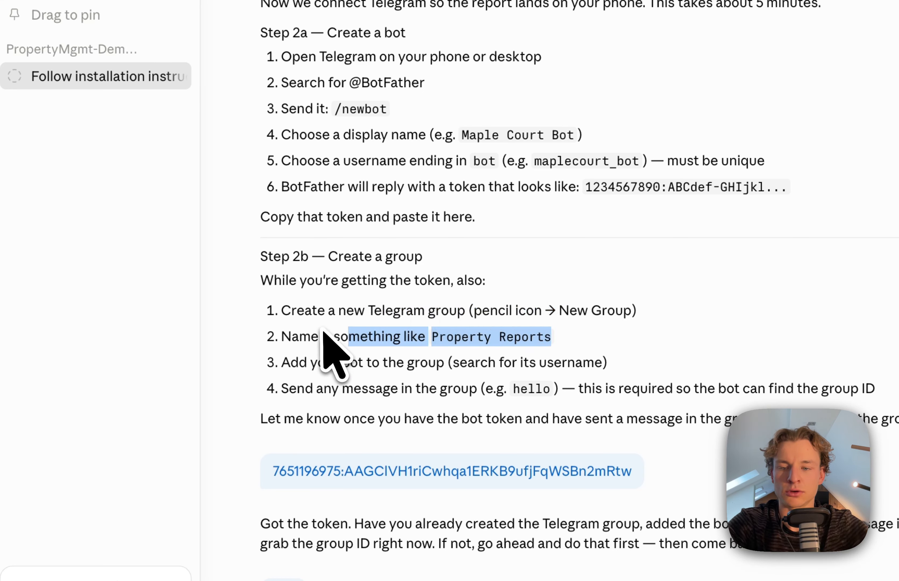
drag(316, 362, 556, 363)
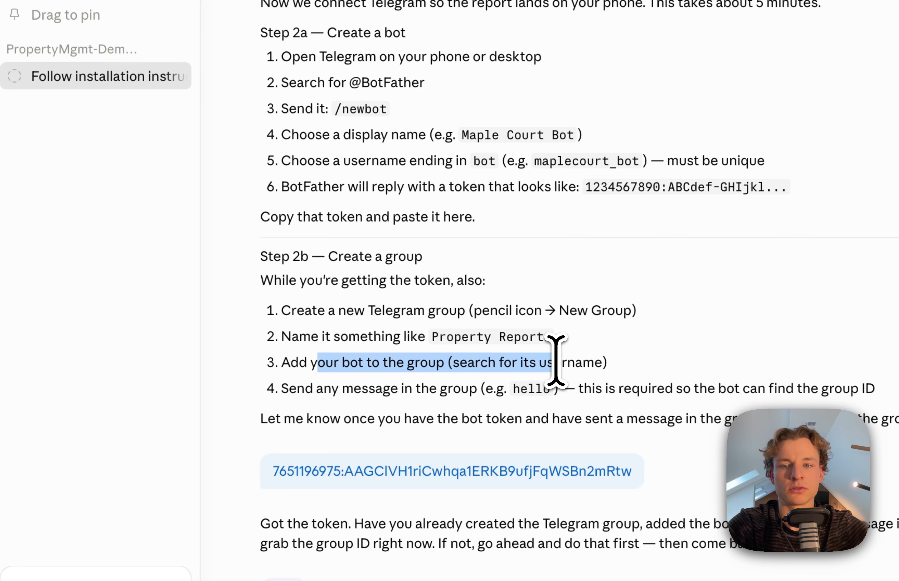
click(610, 366)
drag(610, 367, 441, 364)
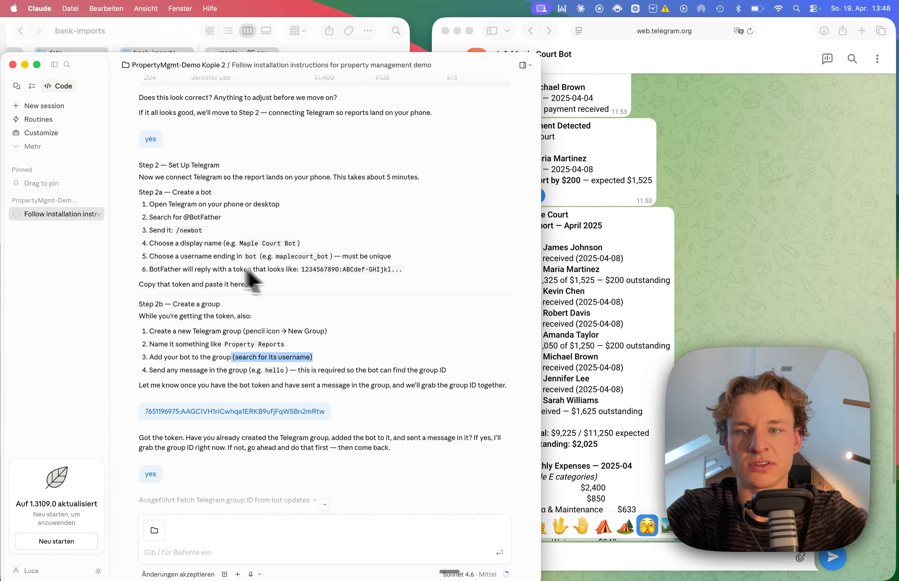
drag(331, 256, 276, 257)
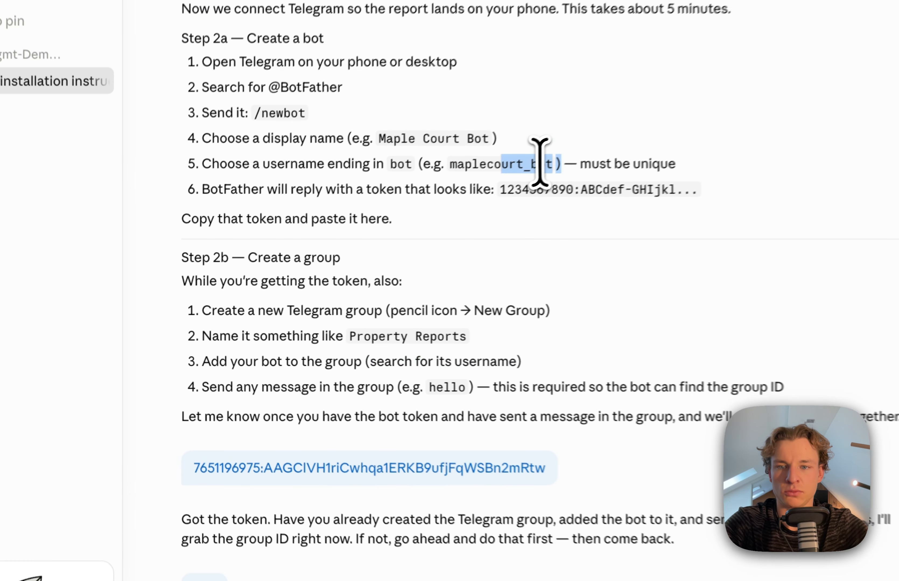
drag(458, 158, 453, 159)
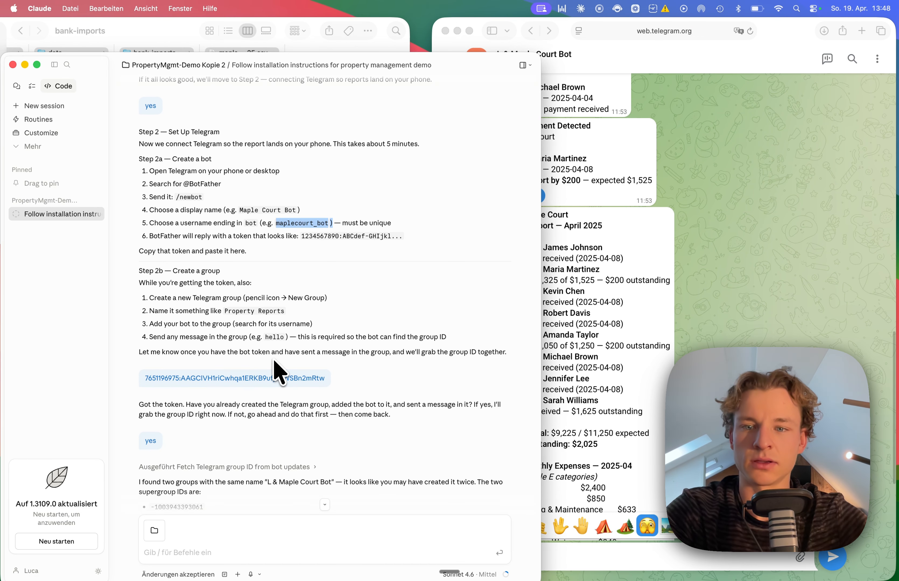
Switch to the Telegram group in Safari and open its editing settings to examine the Topics option
click(588, 78)
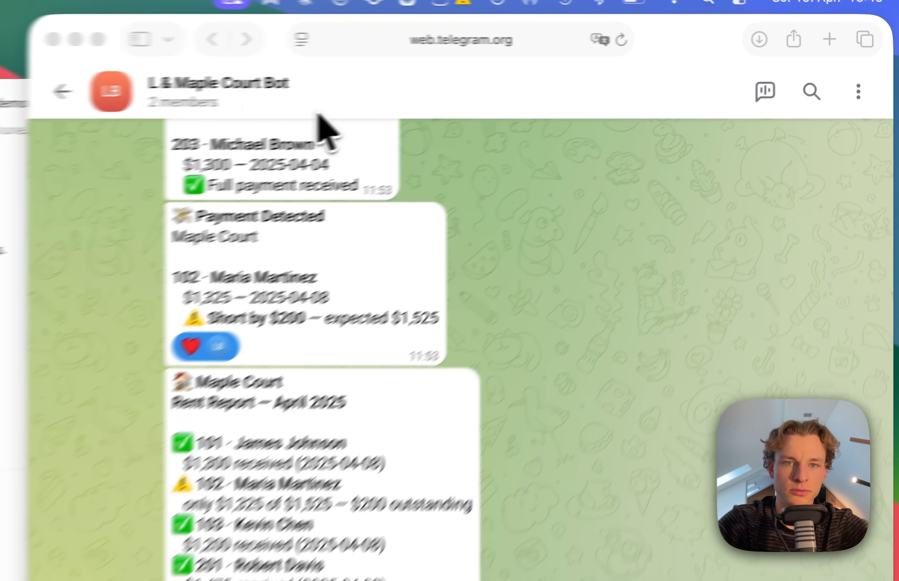
click(313, 89)
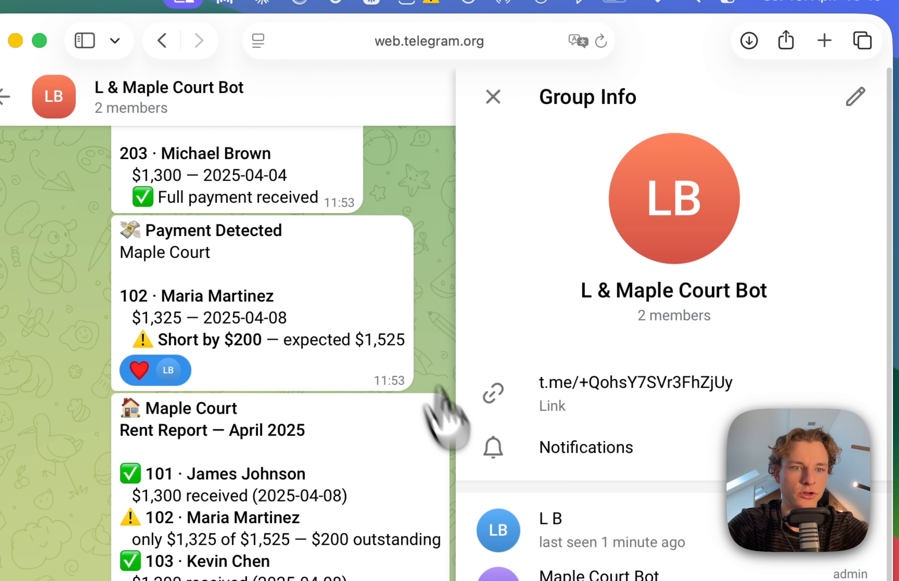
click(855, 114)
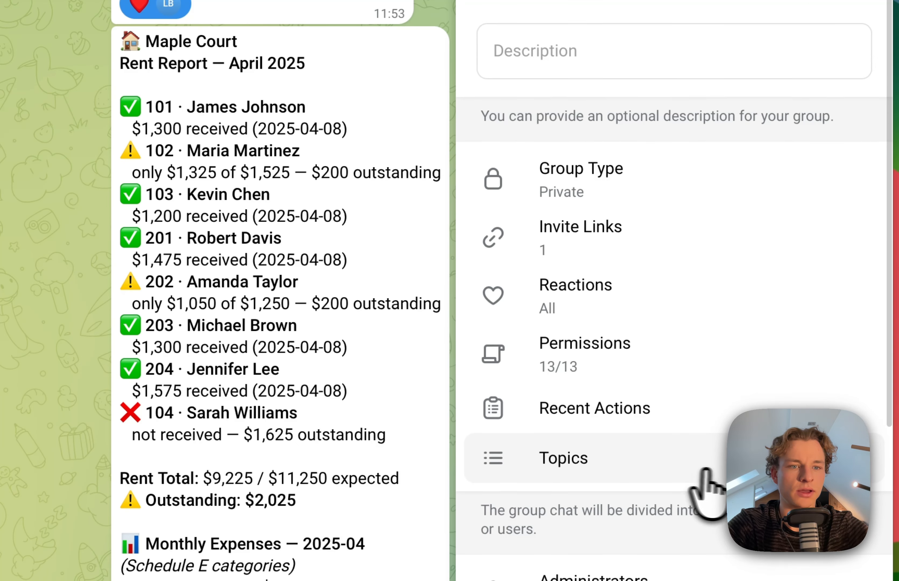
scroll(804, 449, down, 2)
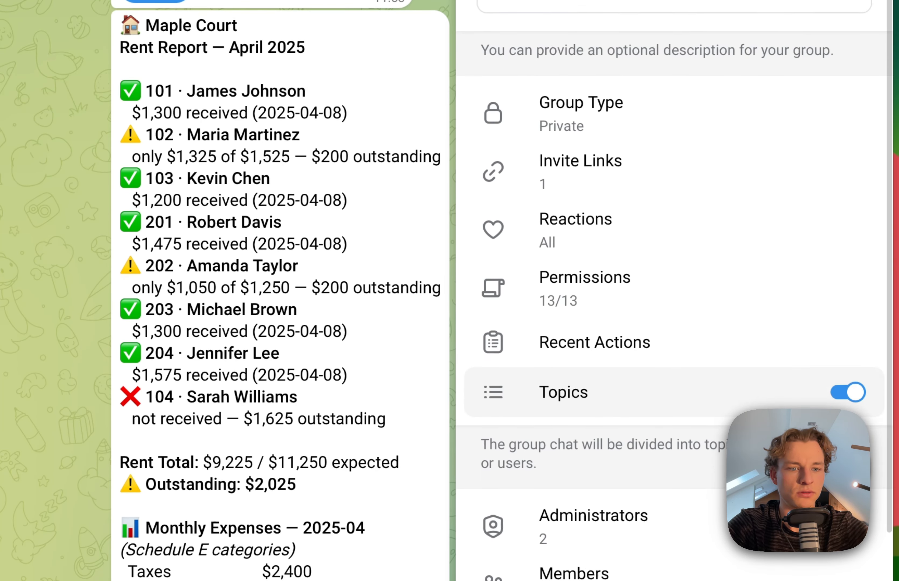
scroll(638, 487, down, 1)
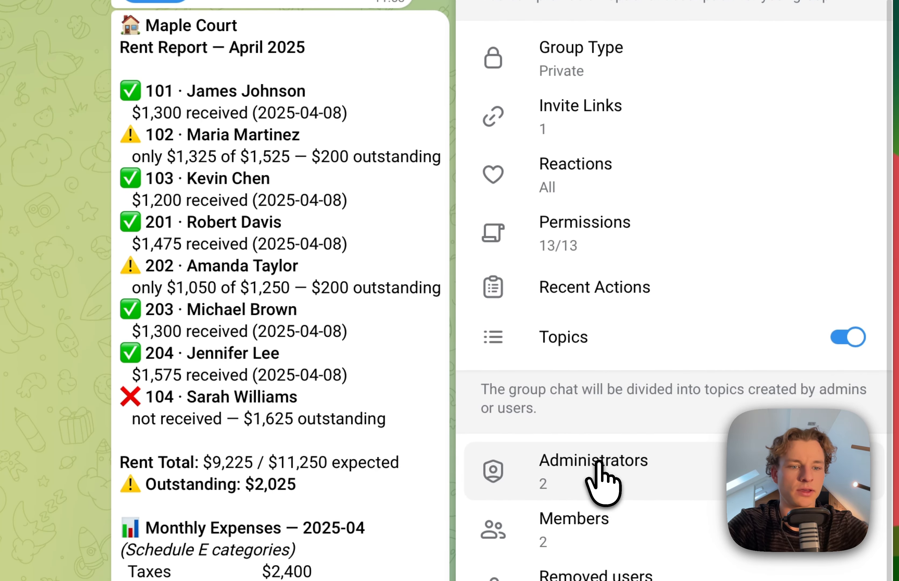
Check the group's administrators list for Maple Court Bot and close the group info
click(601, 474)
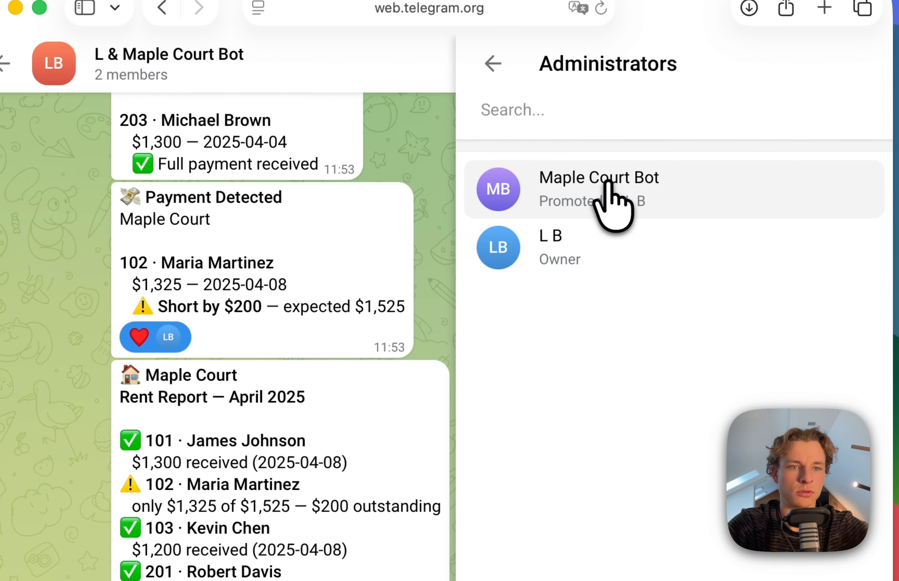
click(493, 64)
click(492, 63)
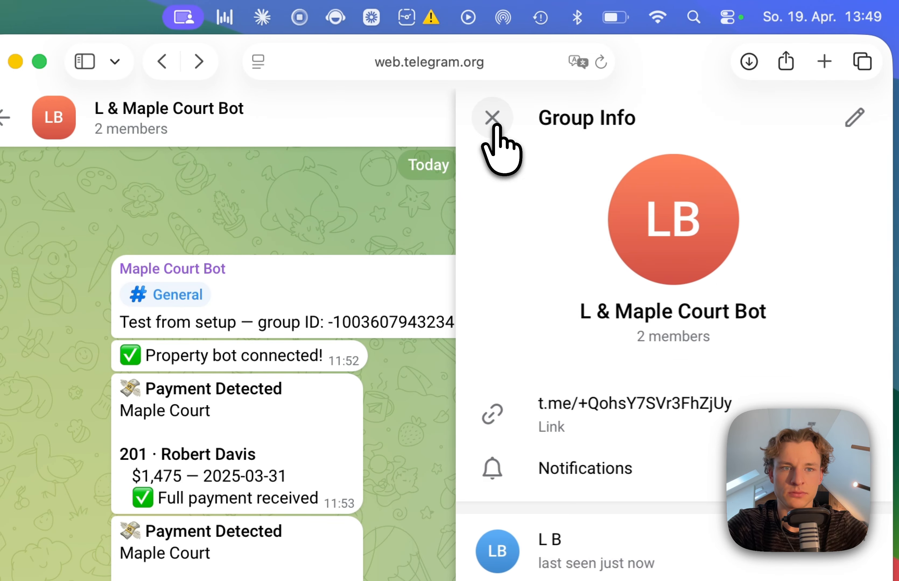
click(493, 64)
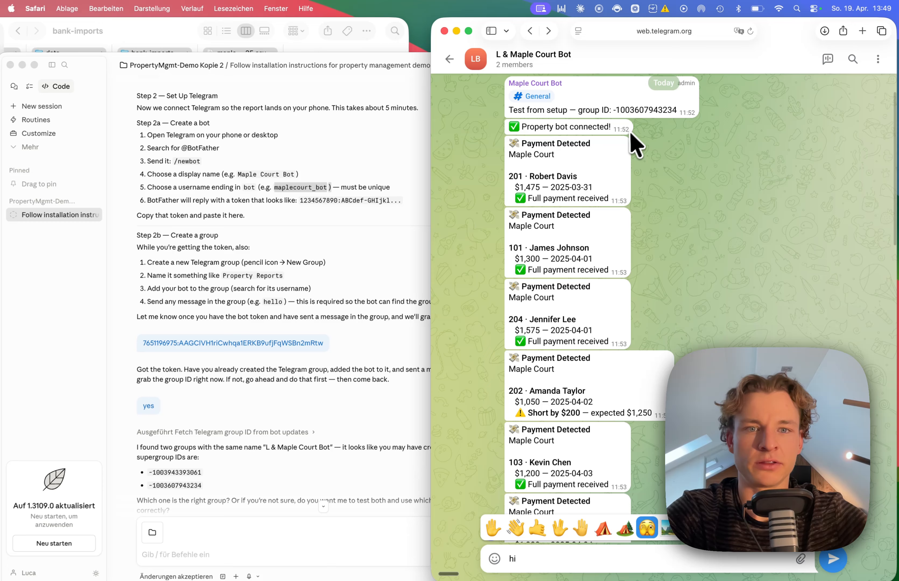
Read Claude's group ID test and connection test messages, checking the first Hi message in the Telegram group
scroll(621, 231, down, 3)
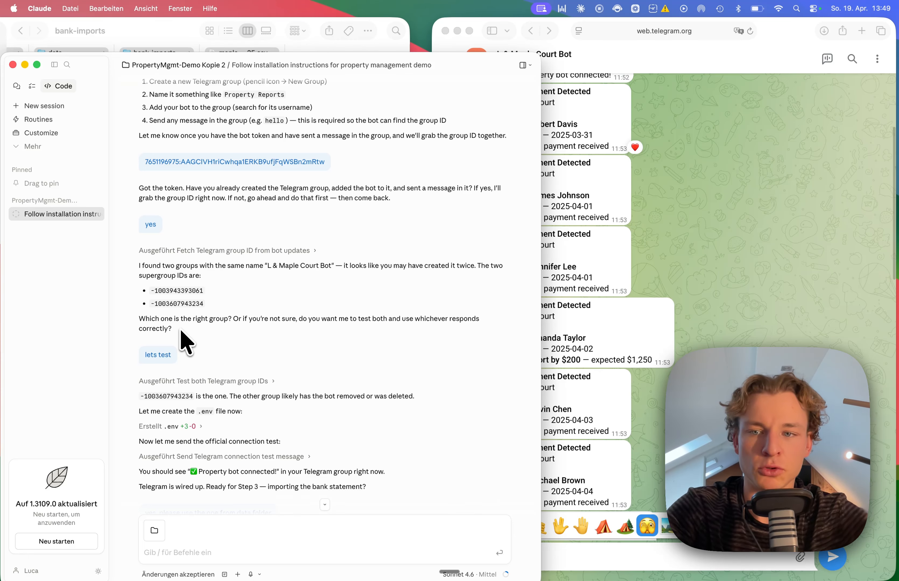
scroll(204, 339, down, 2)
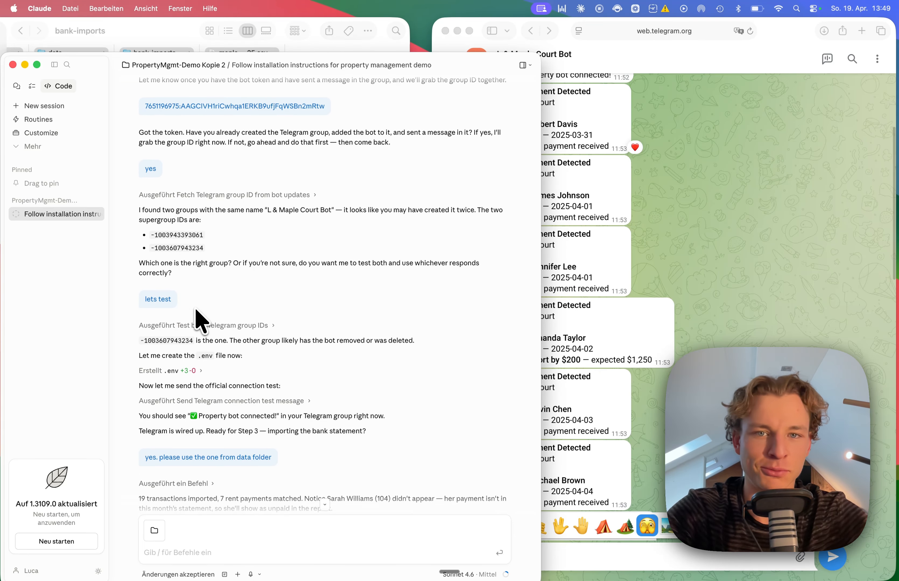
scroll(189, 328, down, 1)
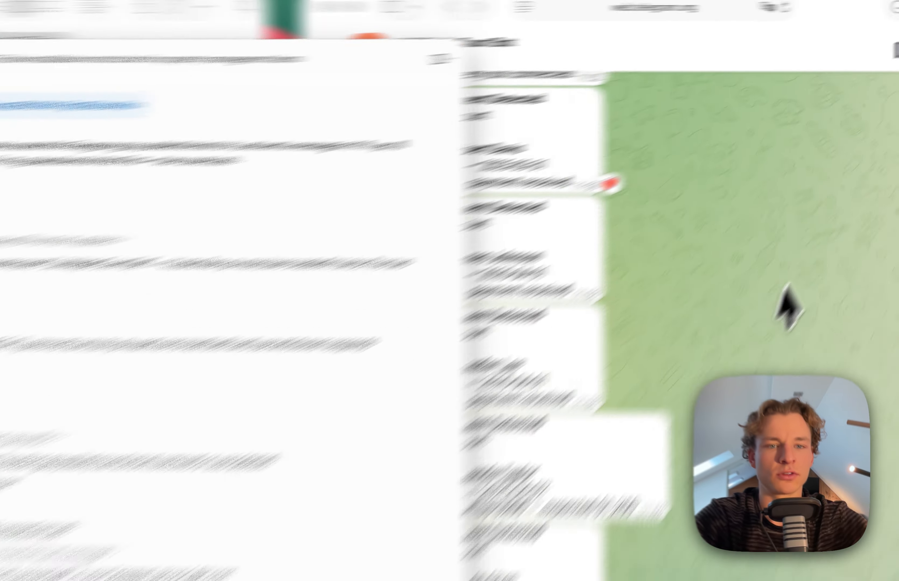
click(763, 214)
scroll(768, 212, up, 4)
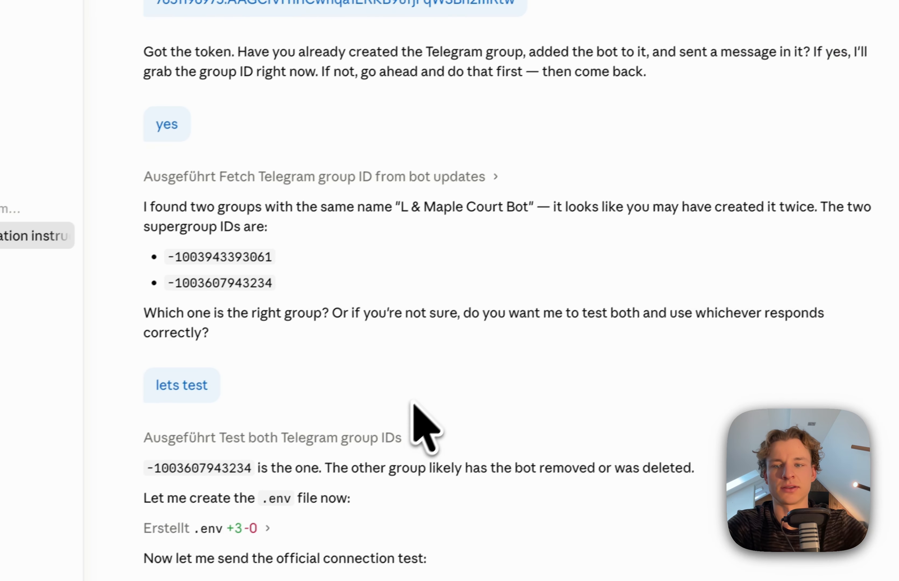
scroll(464, 335, down, 4)
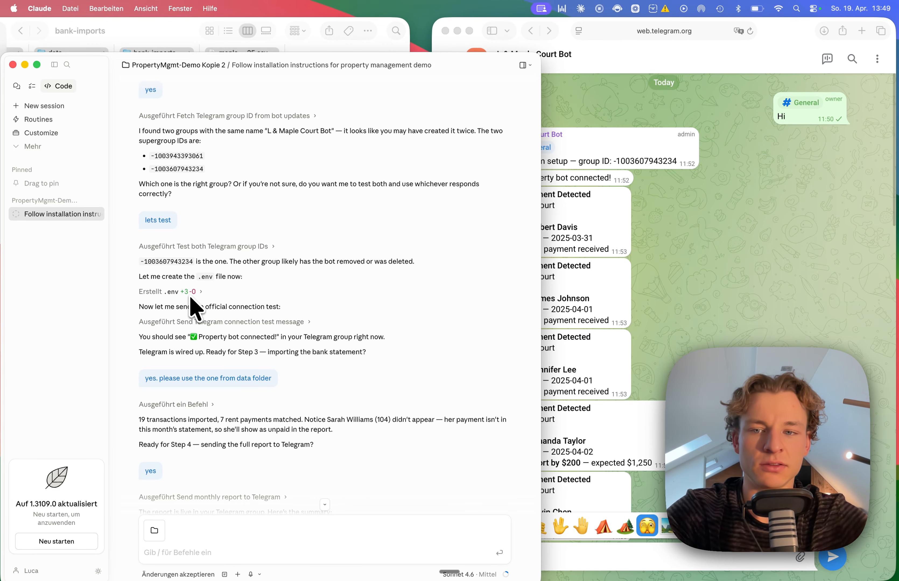
scroll(194, 307, down, 5)
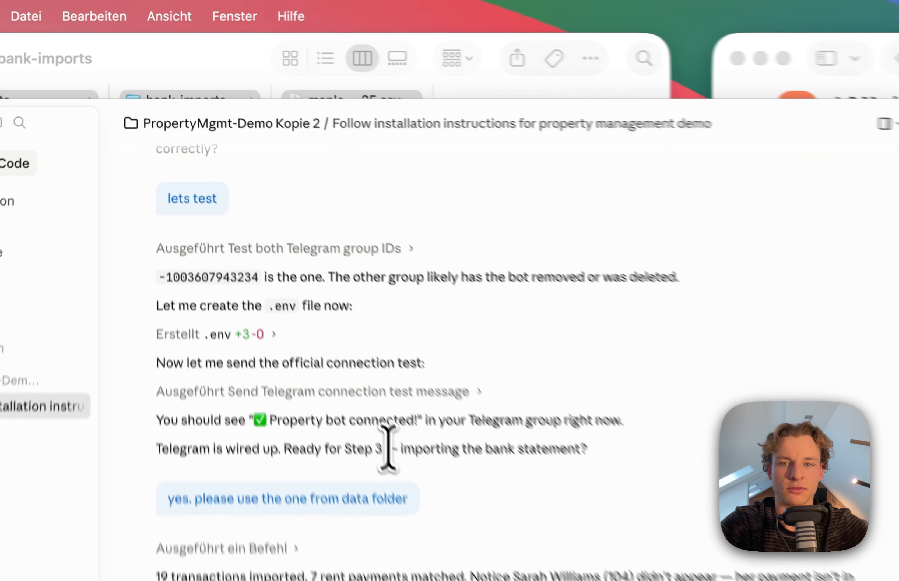
Highlight Claude's question about importing the bank statement and show maple_court_april_2025.csv in Finder's bank-imports folder
drag(260, 237, 387, 246)
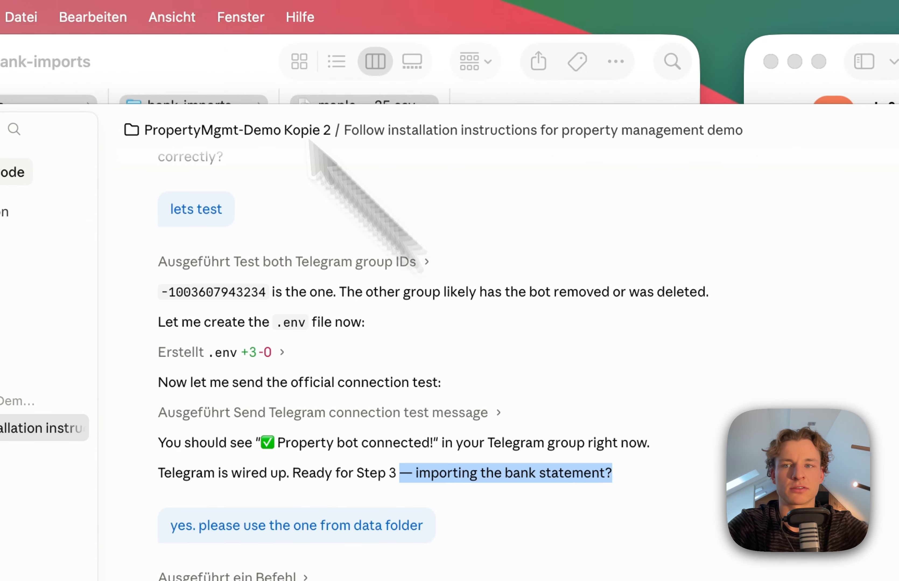
click(176, 32)
click(424, 106)
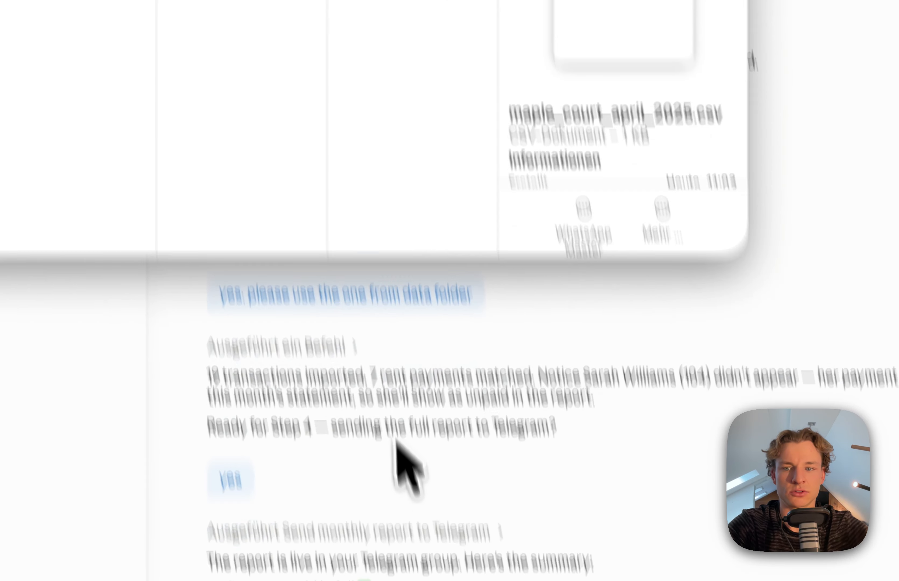
Return to Claude and compare its import results and report summary with the payment messages and rent report in the Telegram group
click(386, 380)
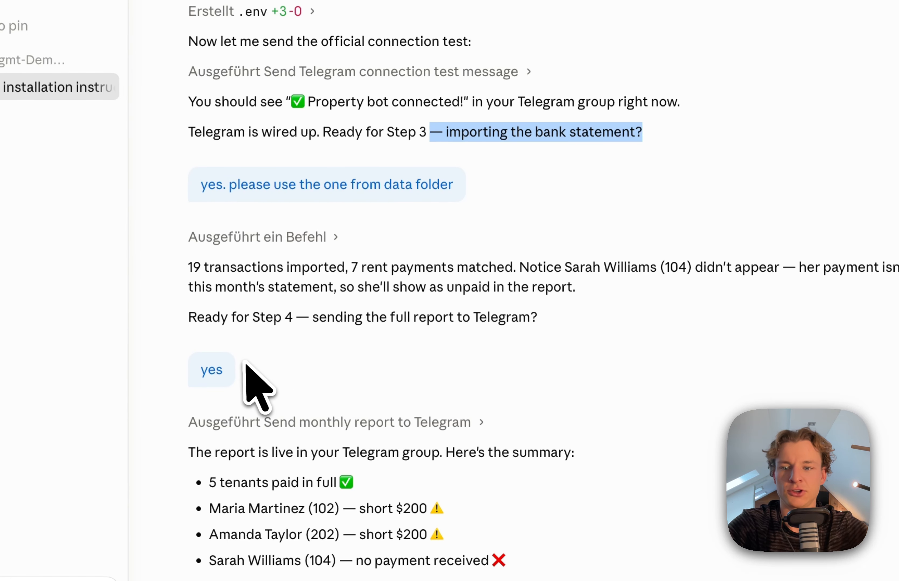
scroll(245, 358, down, 4)
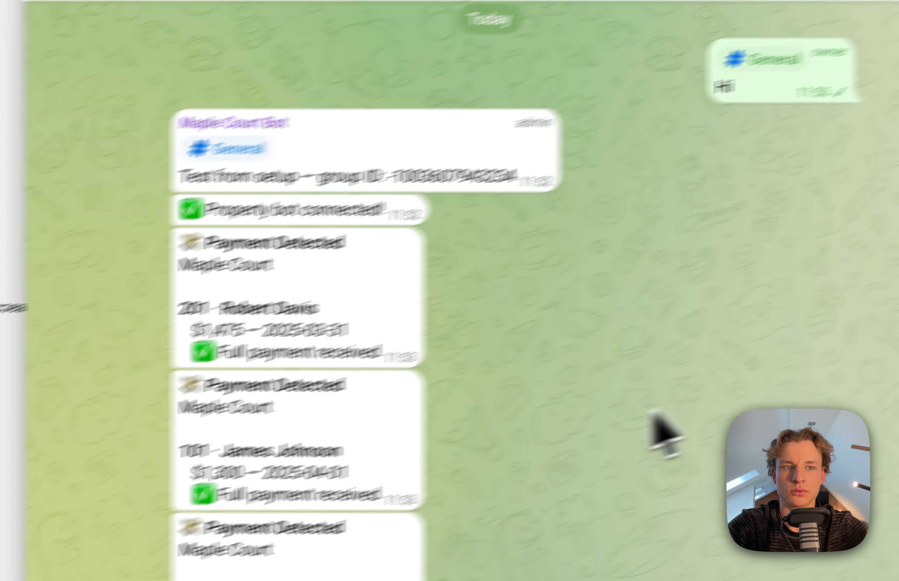
scroll(459, 353, down, 4)
scroll(375, 414, down, 5)
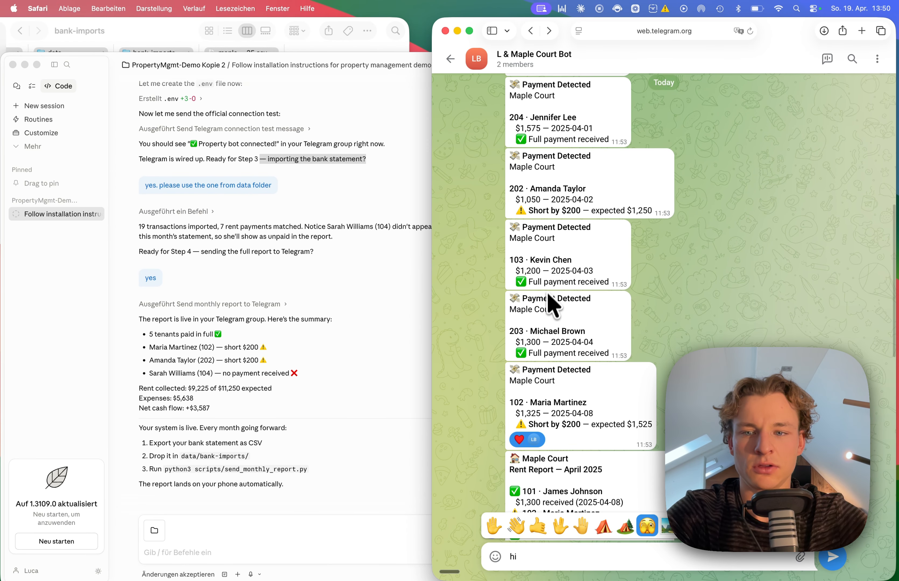
double_click(553, 306)
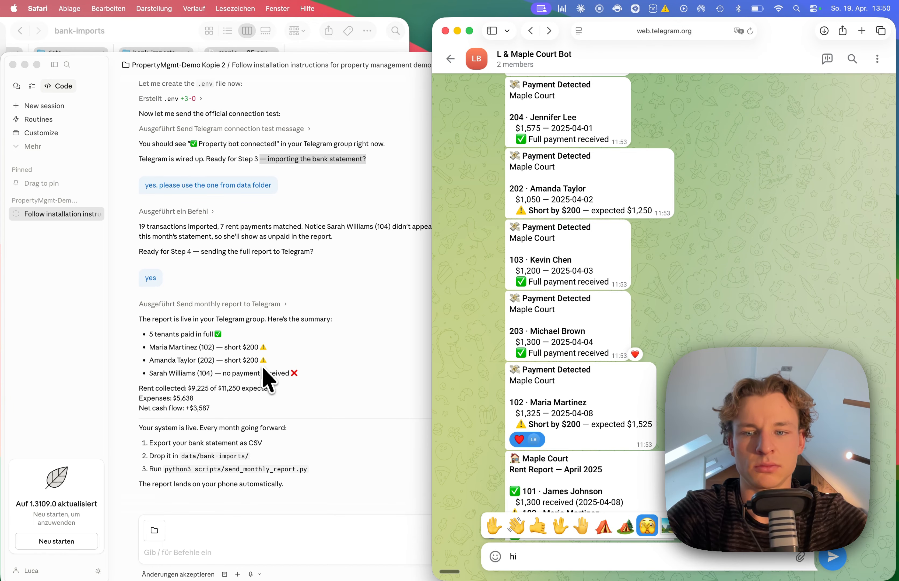
scroll(628, 379, down, 6)
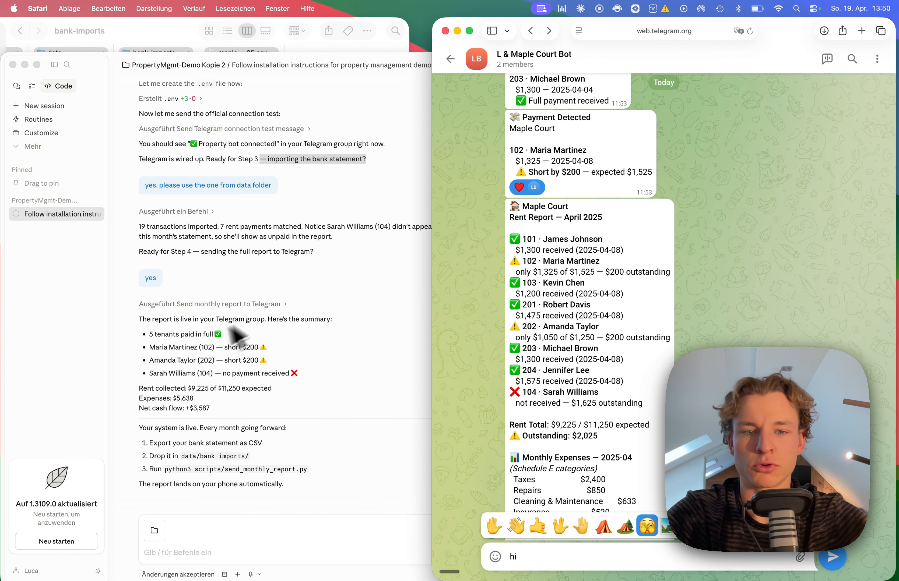
scroll(583, 362, down, 3)
scroll(234, 339, up, 5)
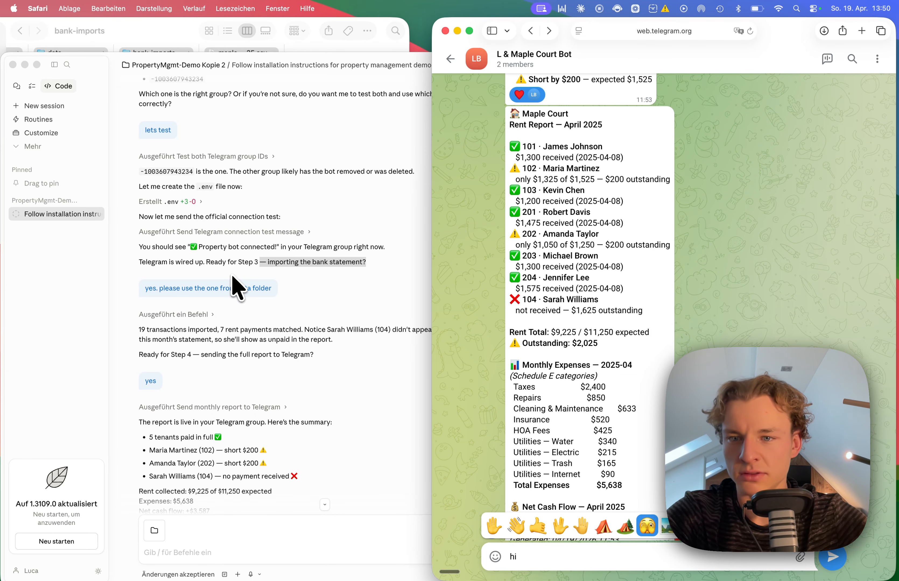
scroll(236, 289, down, 5)
scroll(645, 246, up, 8)
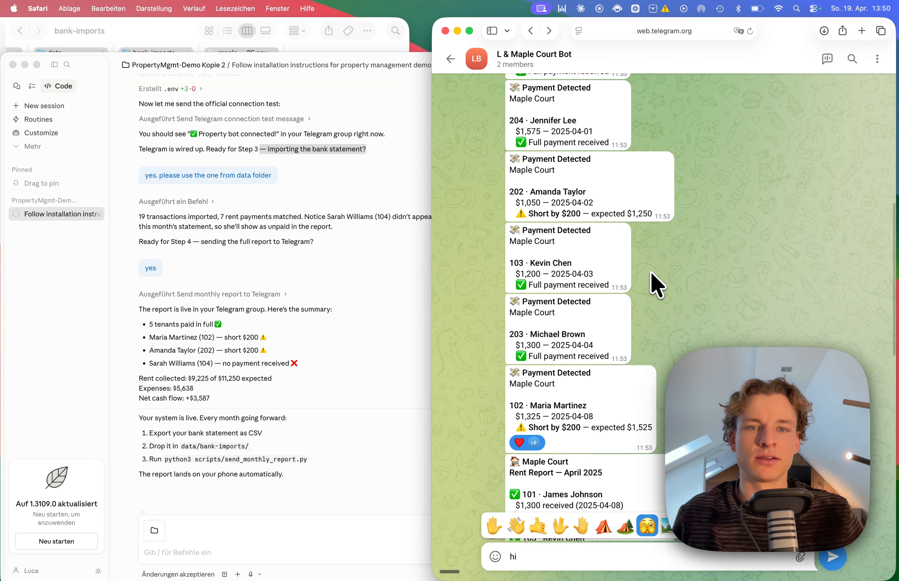
Highlight the unit 202 short-payment message and the Schedule E heading of the monthly expenses in the April 2025 rent report
mouse_move(608, 217)
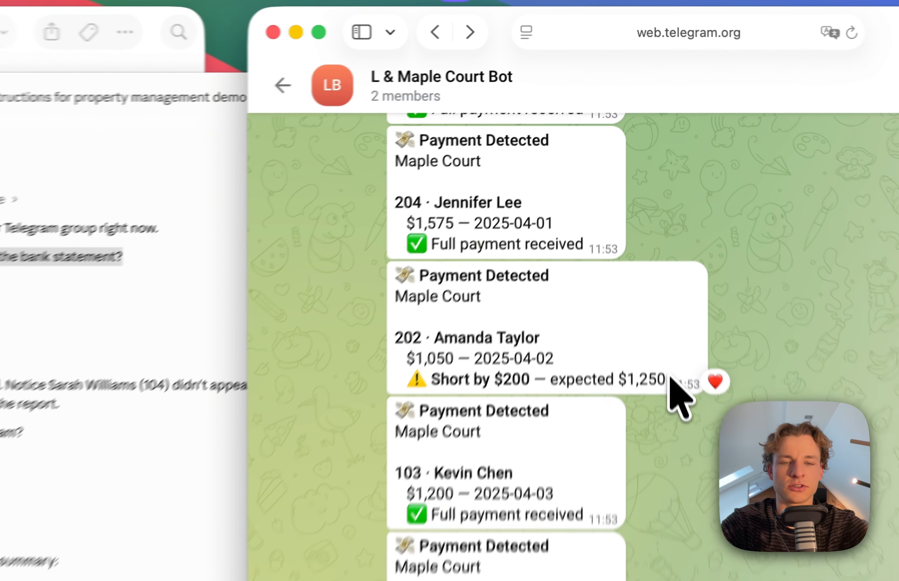
drag(657, 213, 512, 162)
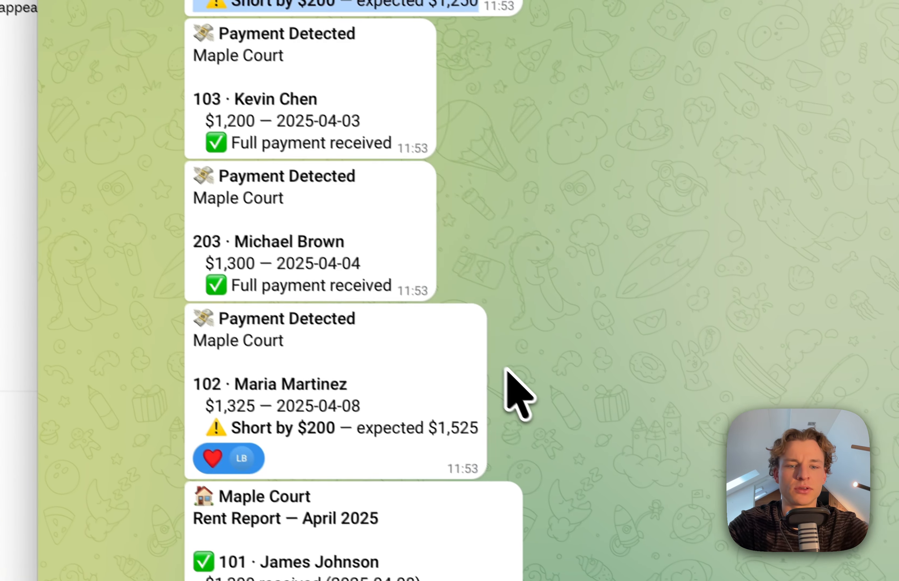
scroll(506, 370, down, 10)
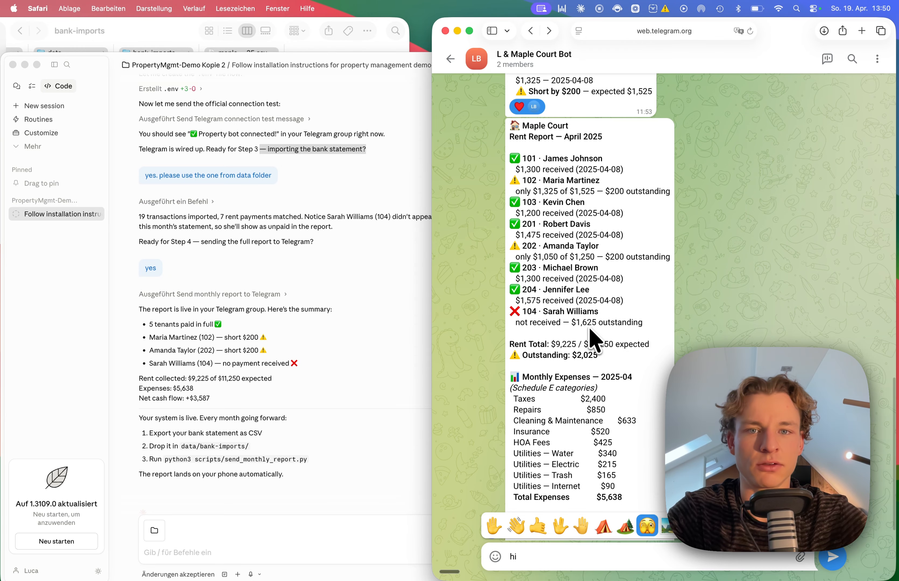
scroll(591, 339, down, 2)
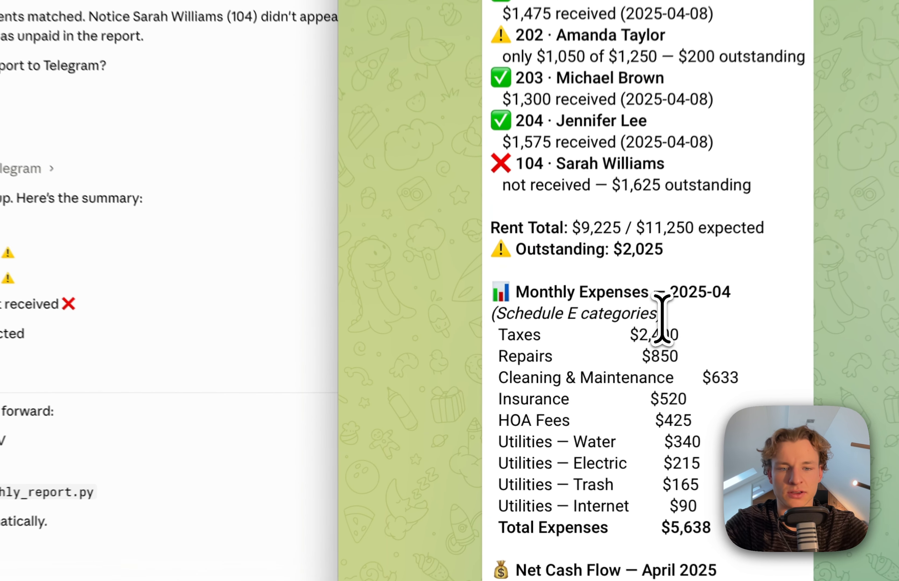
drag(595, 366, 529, 355)
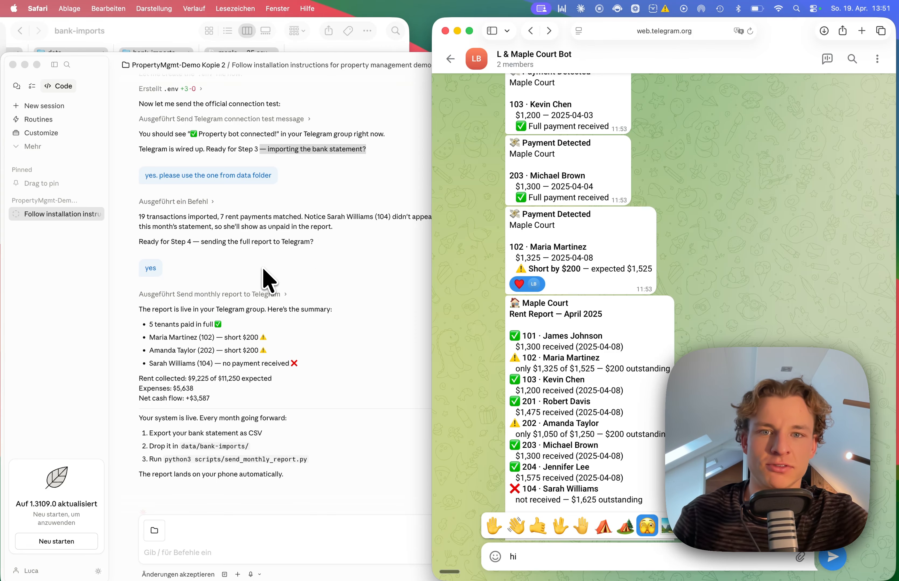
Switch to Finder and bring the PropertyMgmt-Demo folder into view beside its data files
click(131, 45)
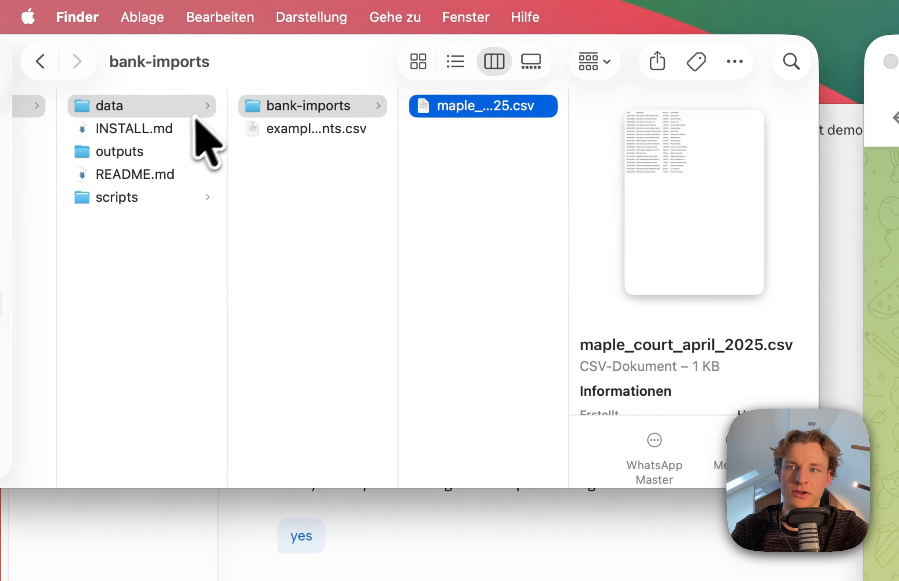
scroll(195, 118, left, 5)
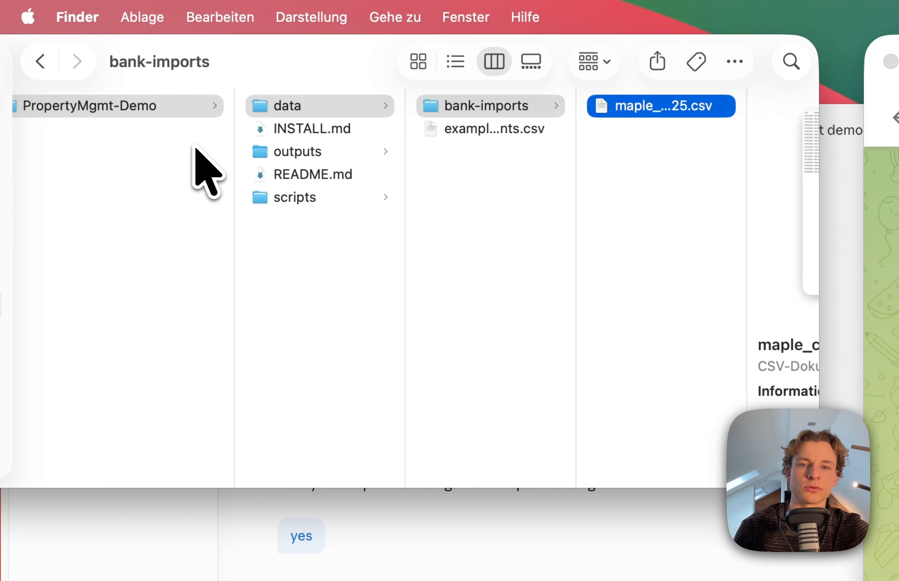